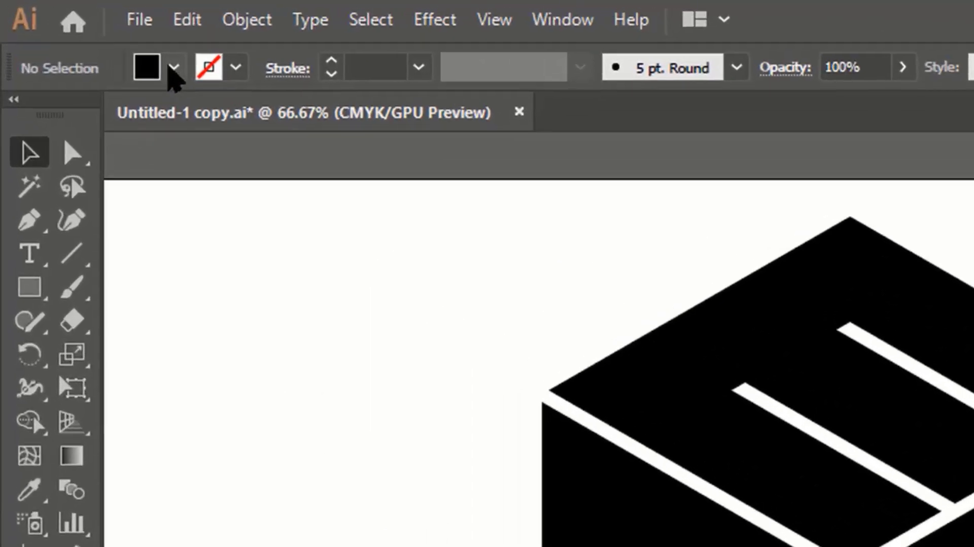
# Create a new 1280 x 720 px document with one artboard.
pyautogui.click(68, 13)
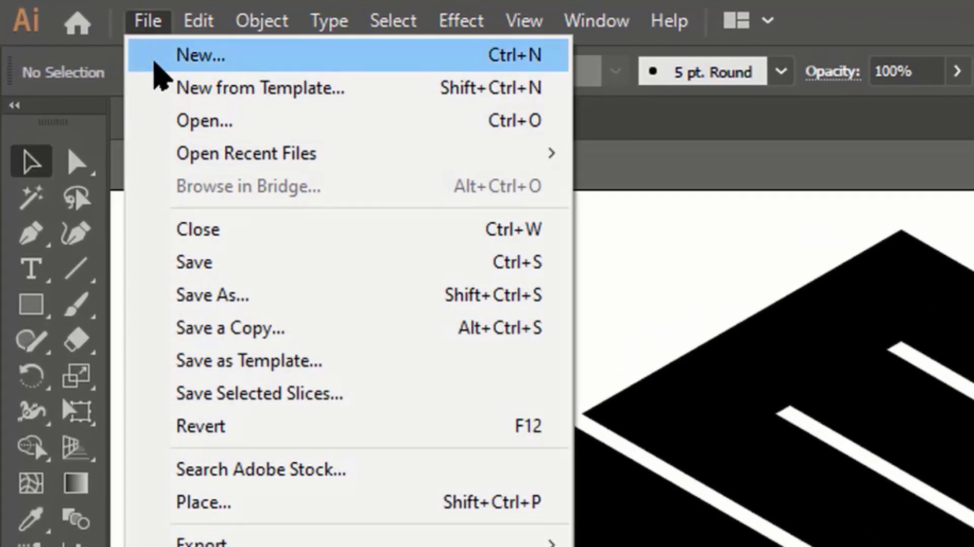
pyautogui.click(207, 57)
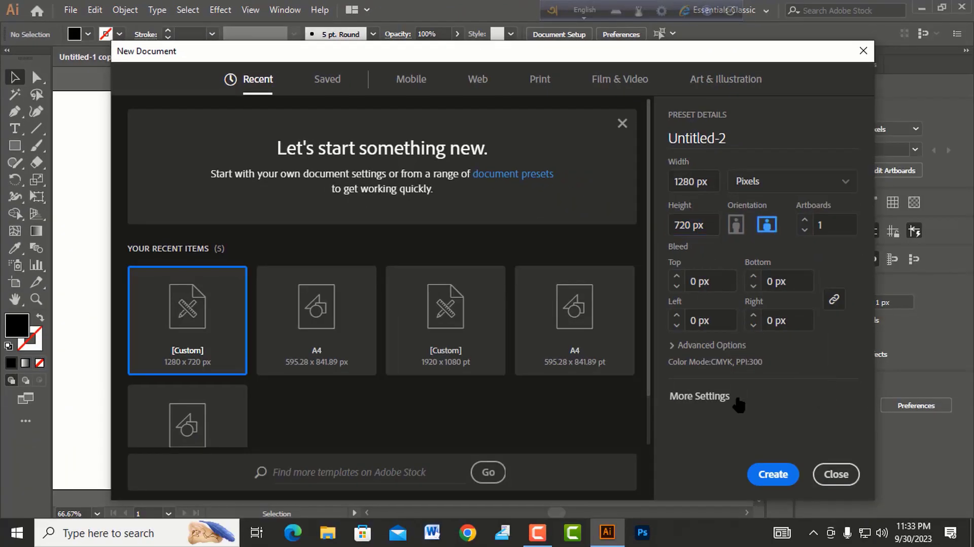
pyautogui.click(770, 475)
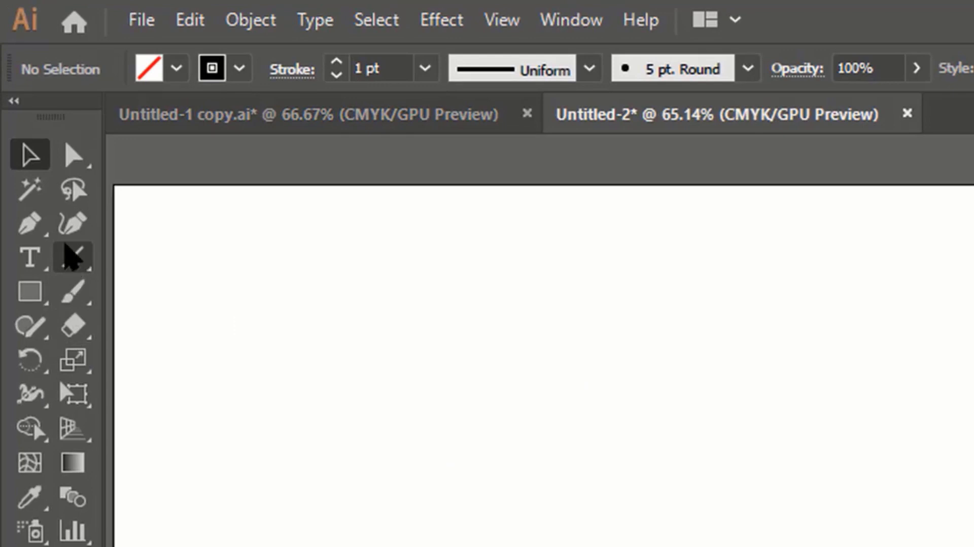
# Draw a vertical line about 658 px long near the artboard's left side with the Line Segment tool.
pyautogui.click(72, 260)
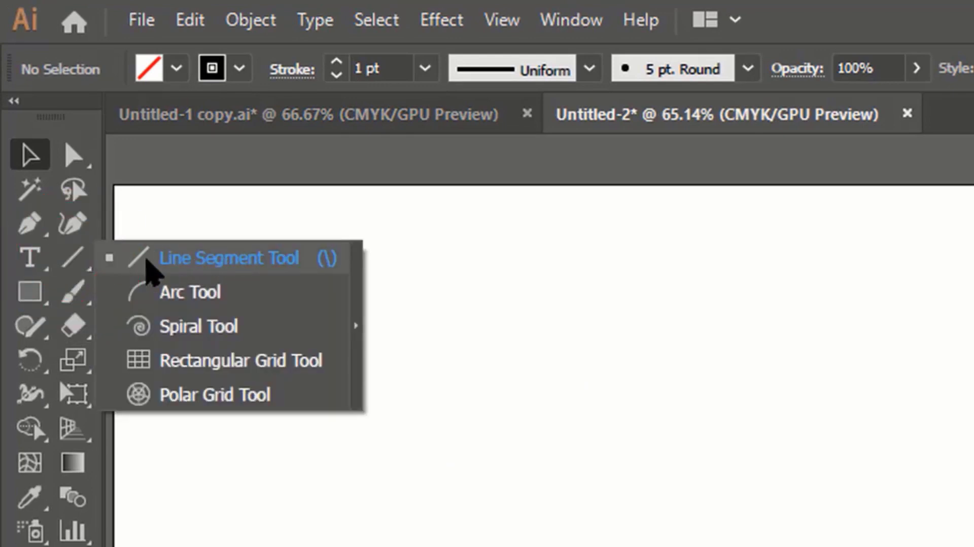
pyautogui.click(188, 259)
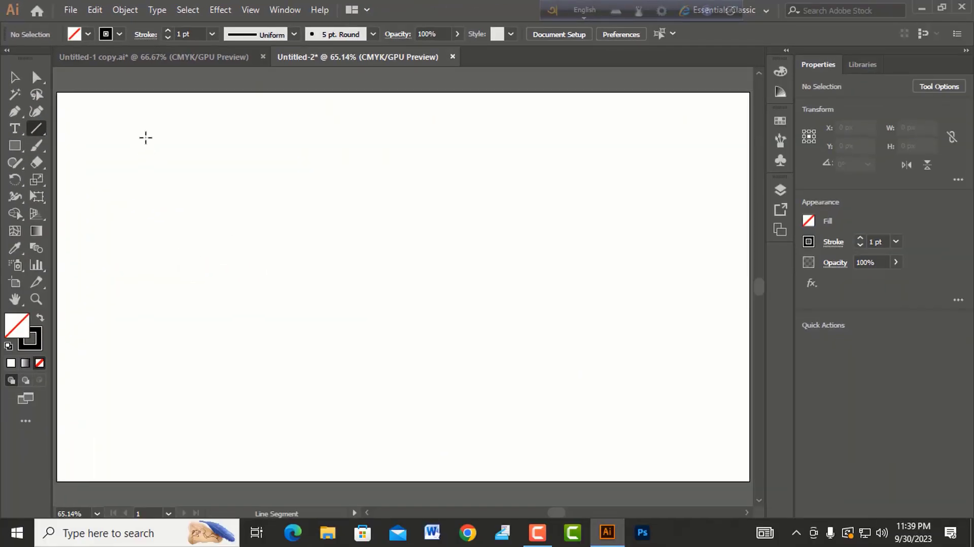
pyautogui.moveTo(172, 108); pyautogui.dragTo(173, 466)
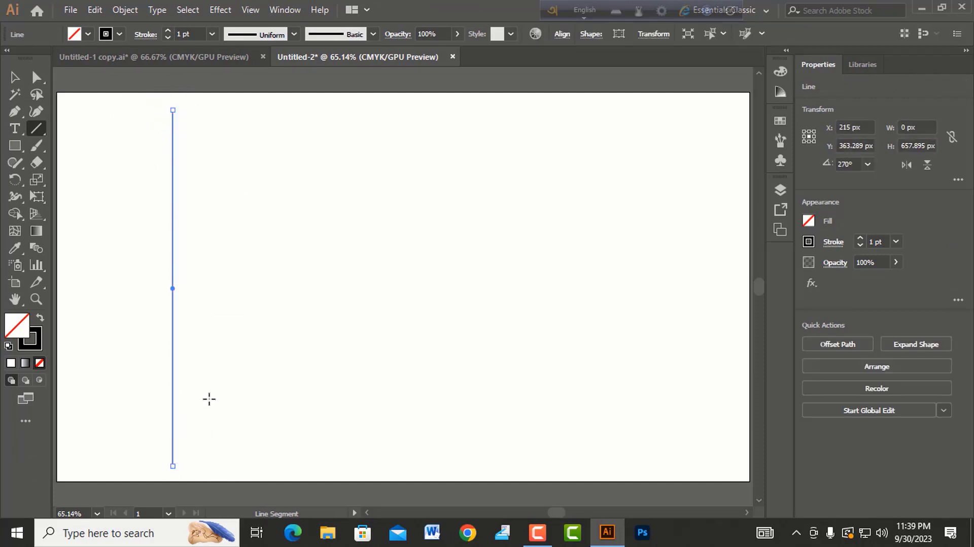
# Duplicate the vertical line to the right twice, first about 41 px away and again about 10 px beyond that copy.
pyautogui.click(15, 78)
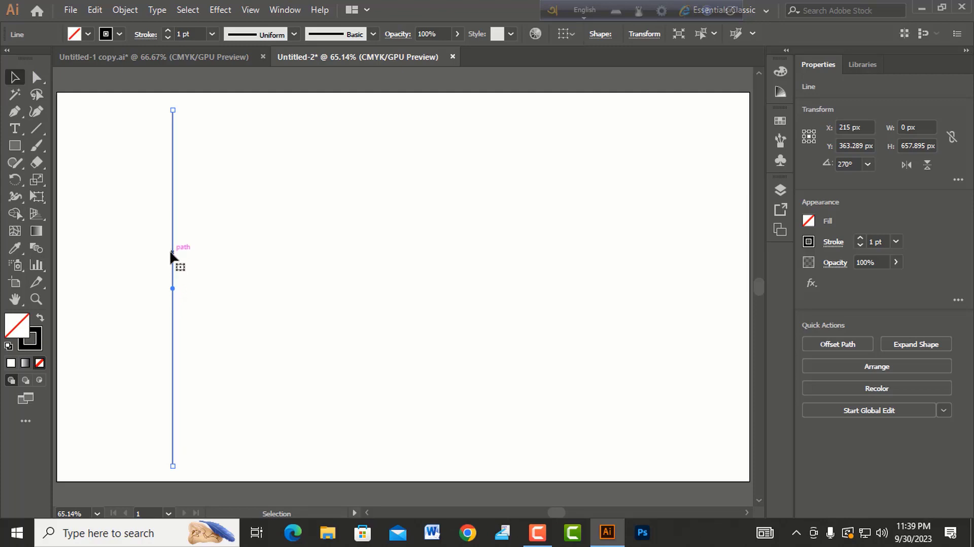
pyautogui.moveTo(172, 256); pyautogui.dragTo(196, 259)
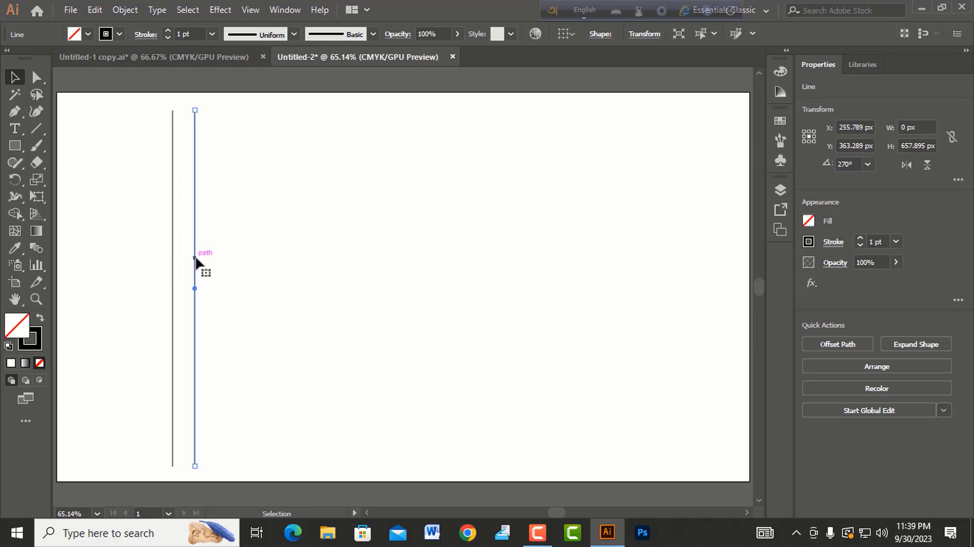
pyautogui.scroll(3, 195, 259)
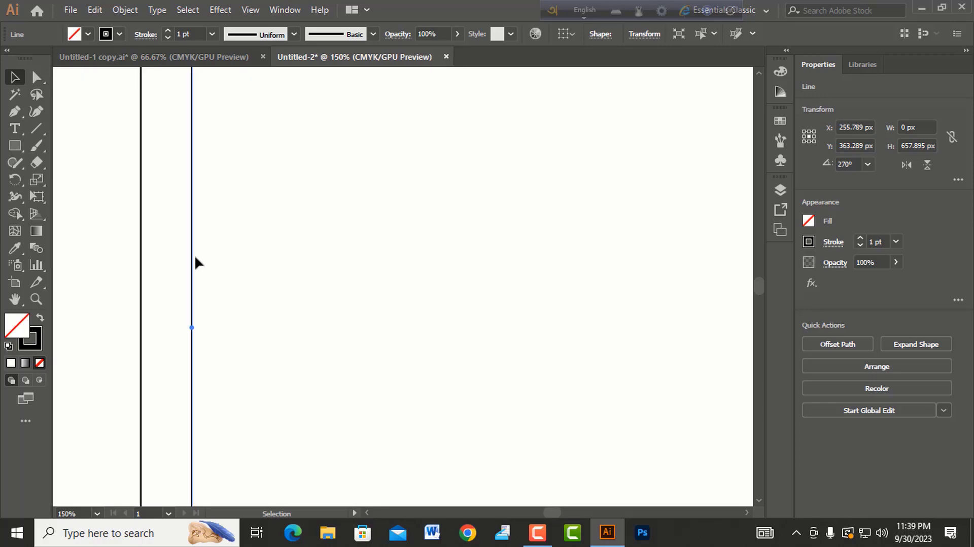
pyautogui.moveTo(195, 258); pyautogui.dragTo(294, 325)
# Select the three vertical lines and group them.
pyautogui.scroll(-2, 263, 278)
pyautogui.click(221, 273)
pyautogui.rightClick(236, 256)
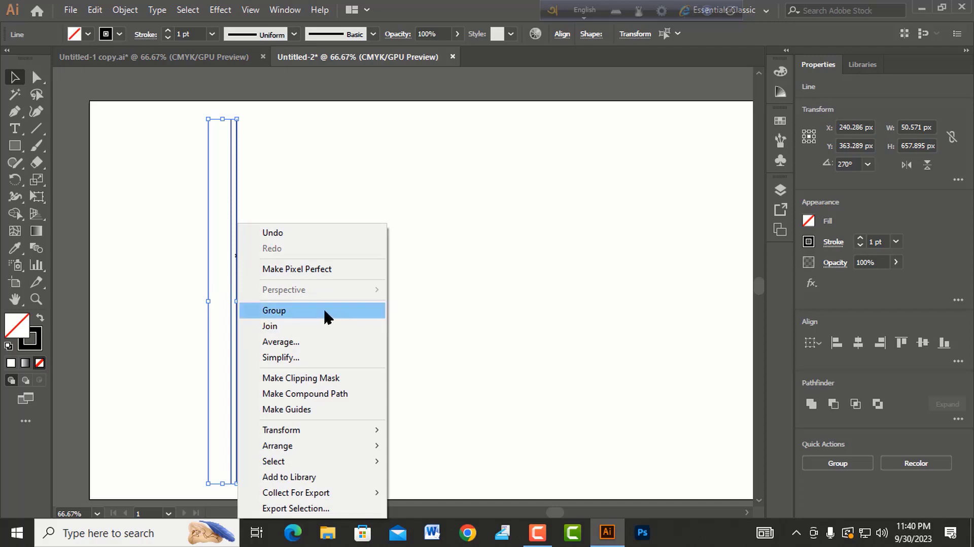
pyautogui.click(272, 311)
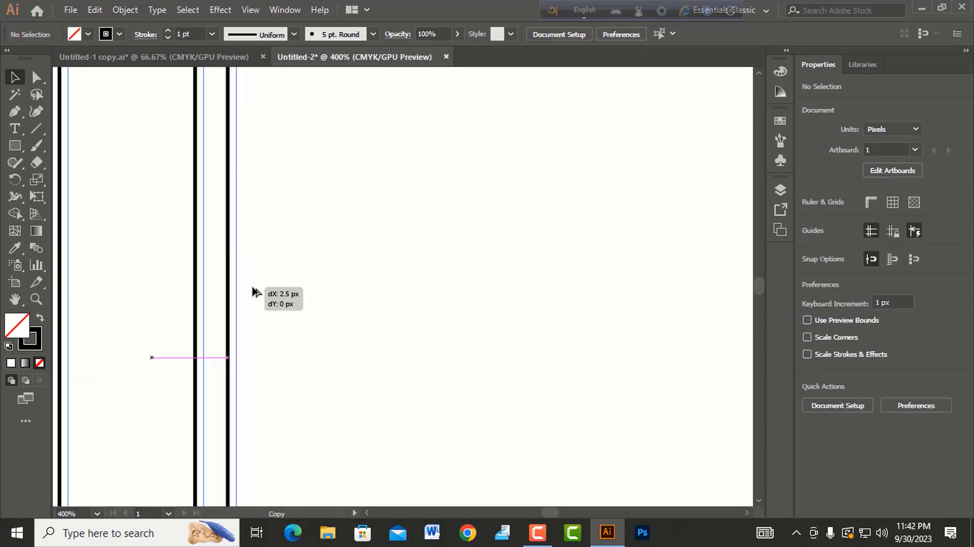
# Copy the line group to the right so it starts on the original's last line, and repeat that copy five more times.
pyautogui.moveTo(252, 287); pyautogui.dragTo(396, 304)
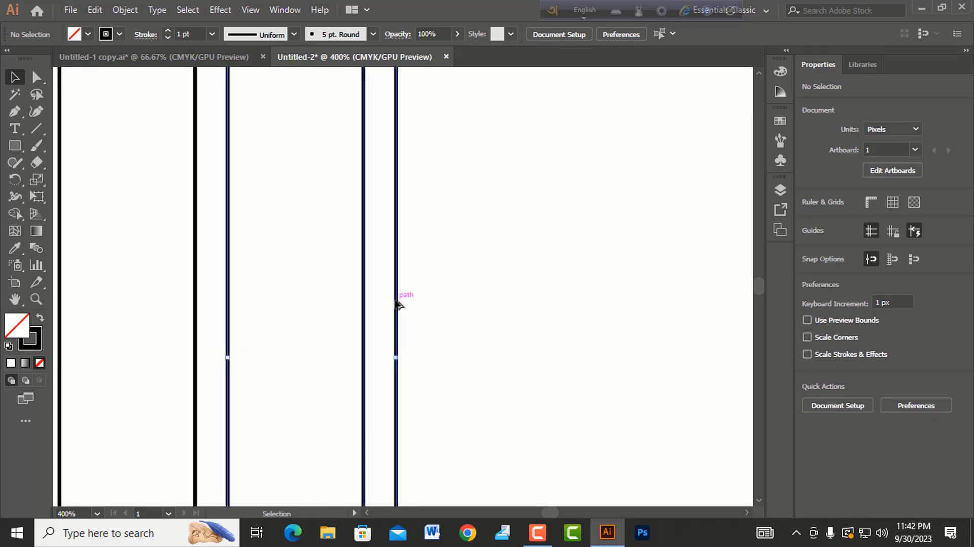
pyautogui.scroll(-6, 396, 302)
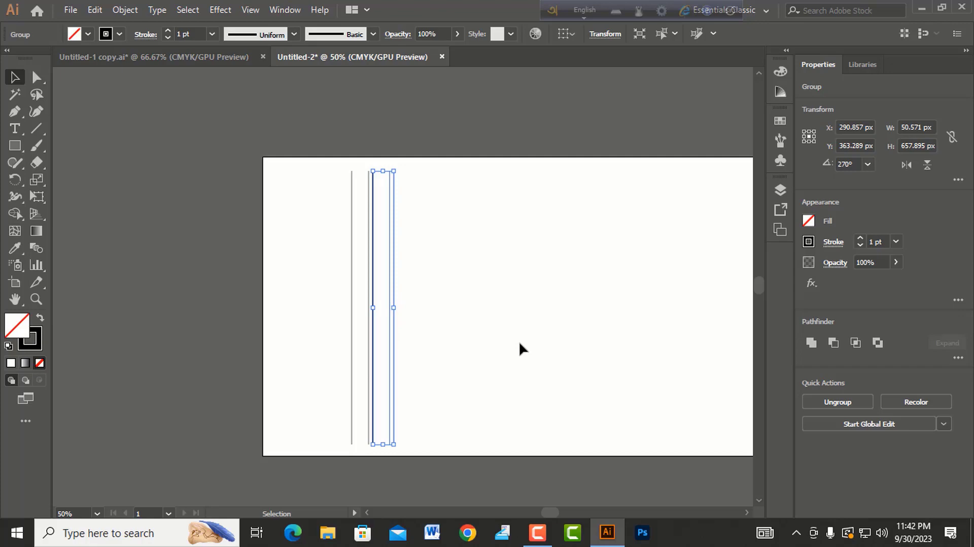
pyautogui.hotkey('ctrl', 'd')
pyautogui.hotkey('ctrl', 'd')
pyautogui.hotkey('ctrl', 'd')
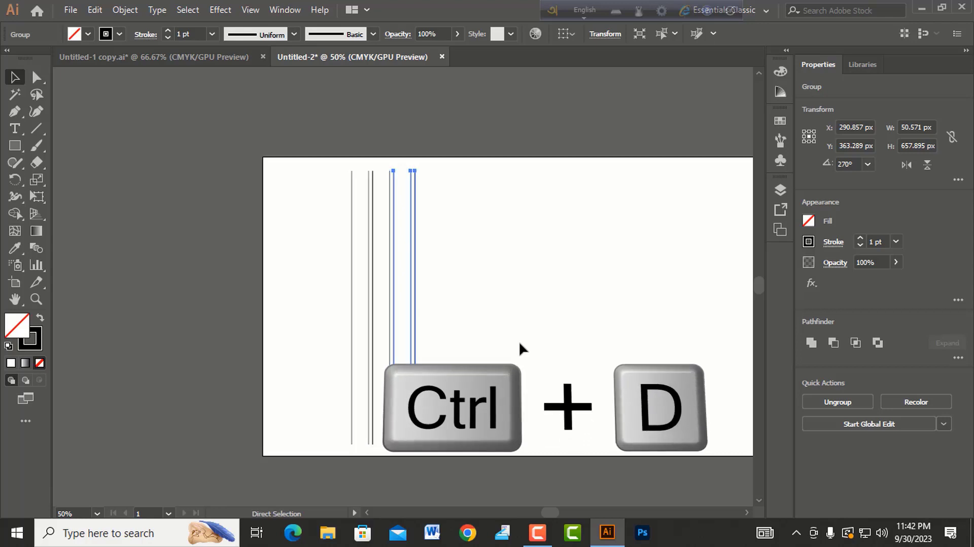
pyautogui.hotkey('ctrl', 'd')
pyautogui.hotkey('ctrl', 'd')
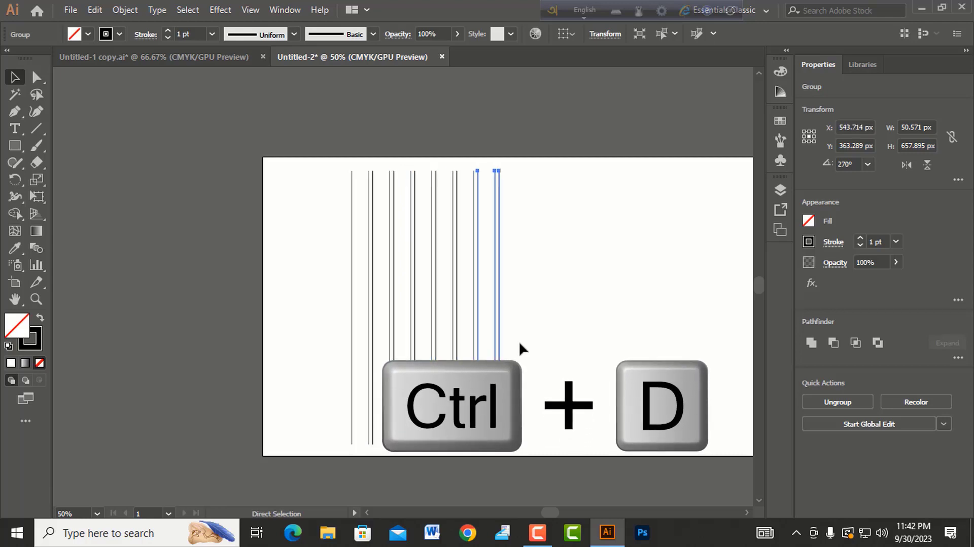
pyautogui.click(519, 341)
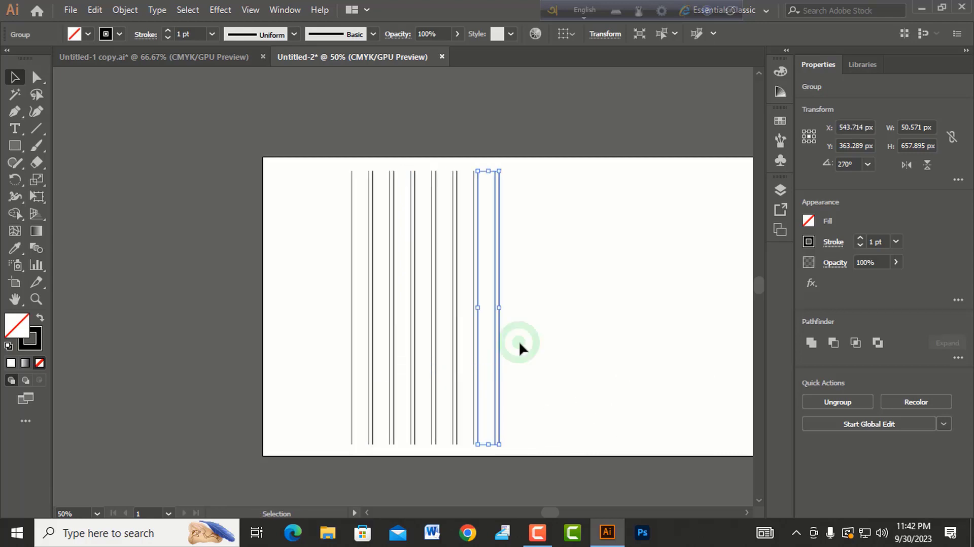
pyautogui.moveTo(526, 326); pyautogui.dragTo(405, 323)
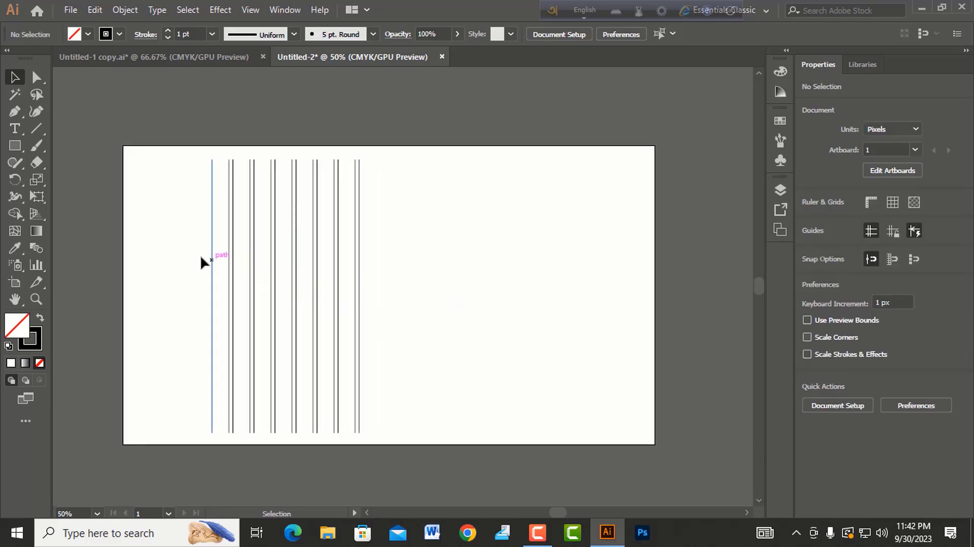
# Select the whole row of vertical line groups and combine them into a single group.
pyautogui.click(240, 268)
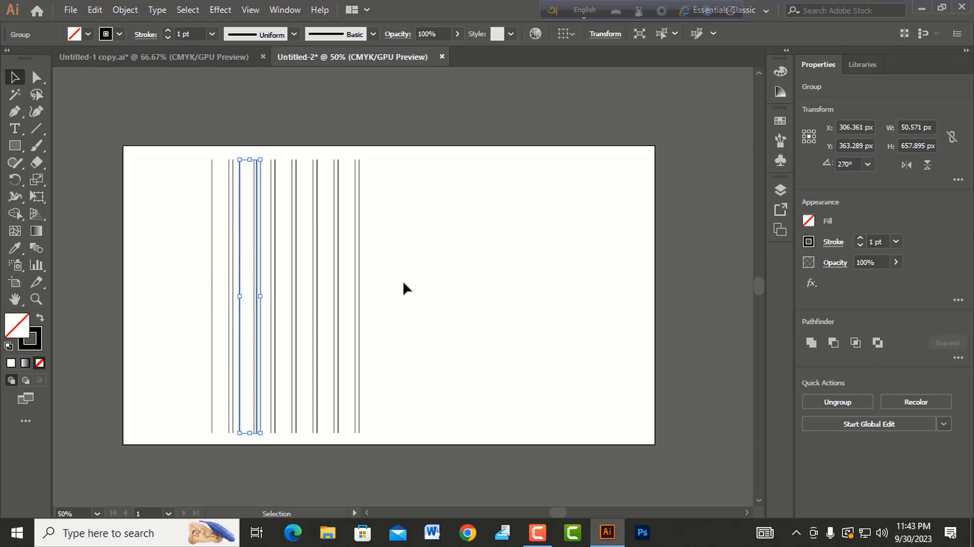
pyautogui.hotkey('ctrl', 'z')
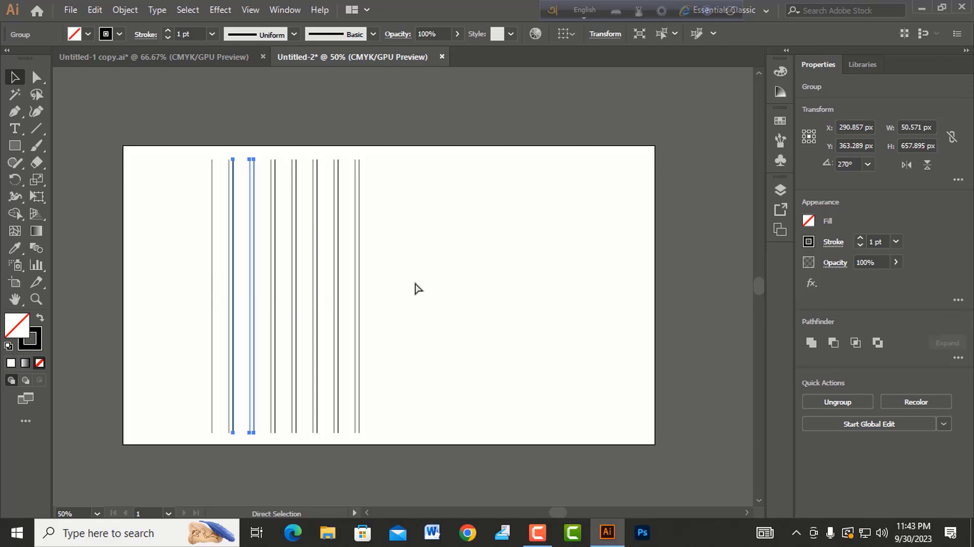
pyautogui.click(136, 183)
pyautogui.moveTo(135, 183); pyautogui.dragTo(403, 359)
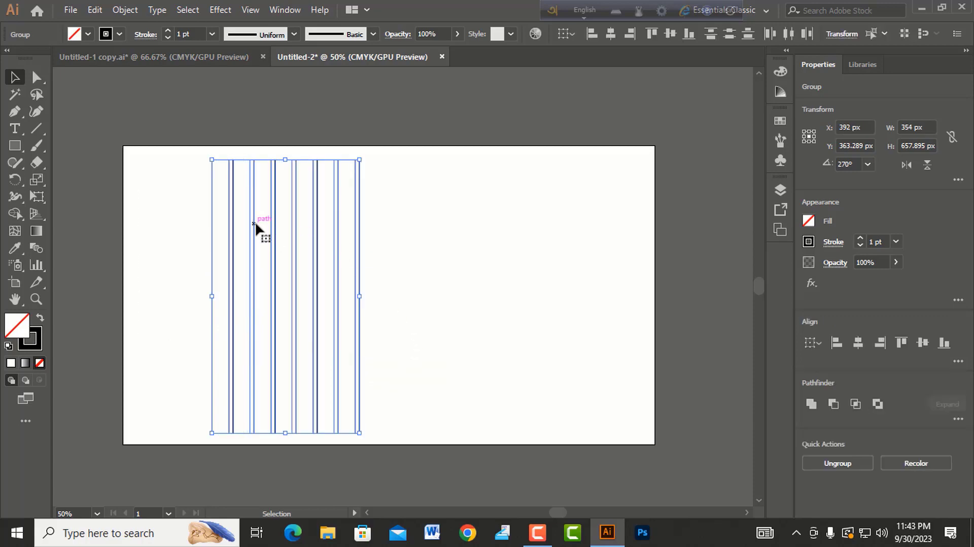
pyautogui.moveTo(174, 200); pyautogui.dragTo(381, 365)
pyautogui.hotkey('ctrl', 'g')
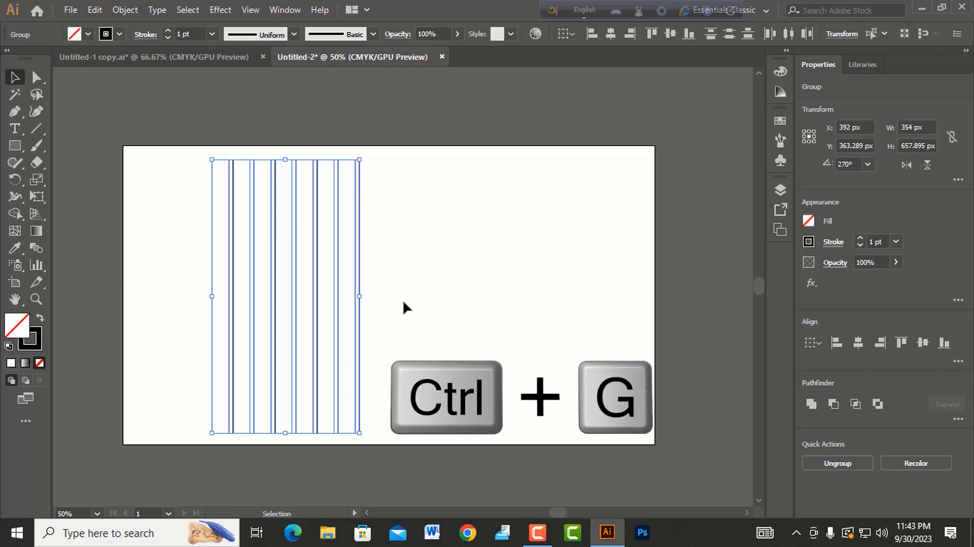
pyautogui.rightClick(307, 269)
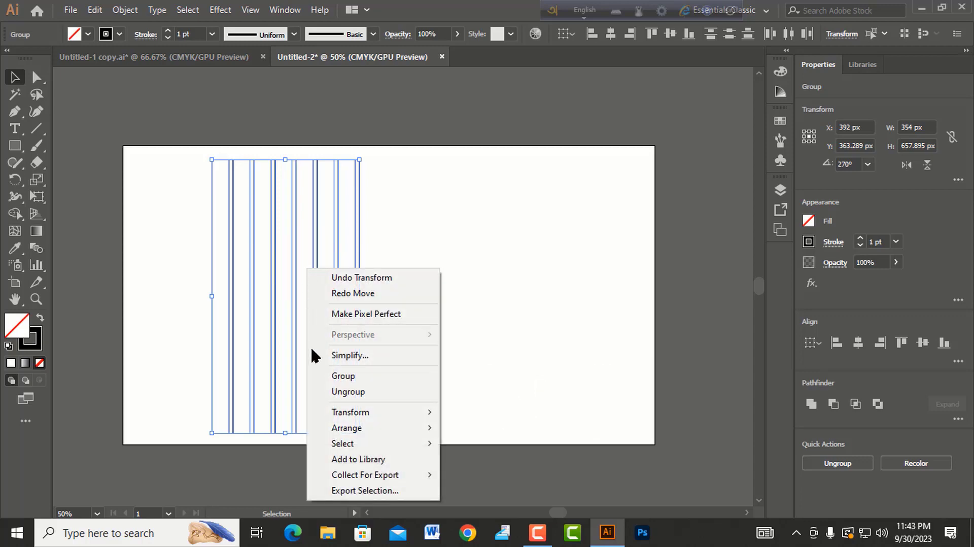
pyautogui.click(340, 378)
pyautogui.click(407, 277)
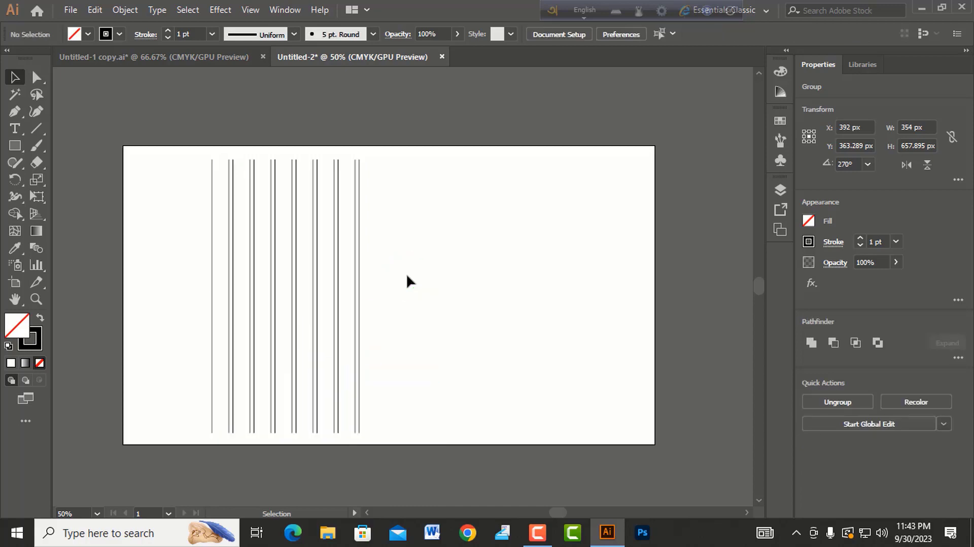
# Move the line group slightly left and make a copy of it rotated by 60°.
pyautogui.moveTo(357, 272); pyautogui.dragTo(353, 272)
pyautogui.rightClick(352, 273)
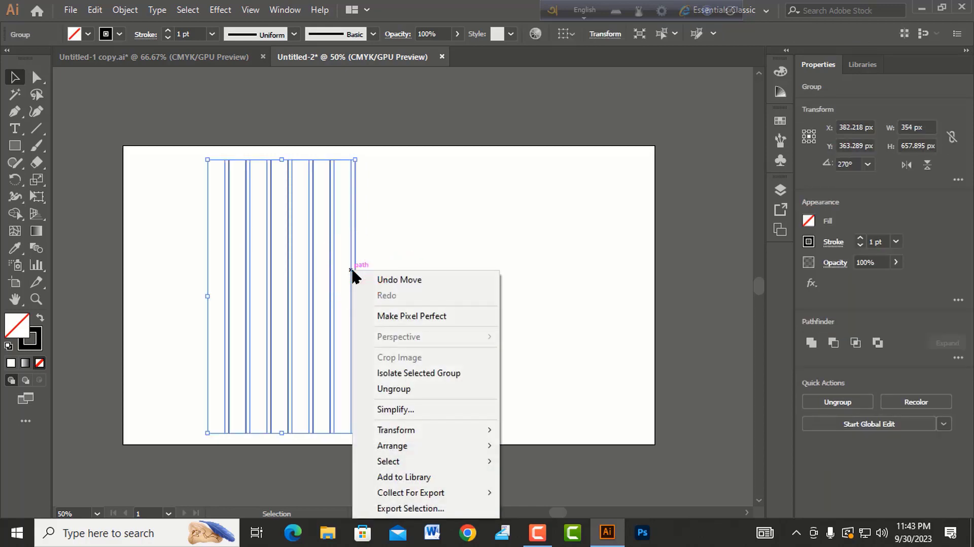
pyautogui.moveTo(371, 430)
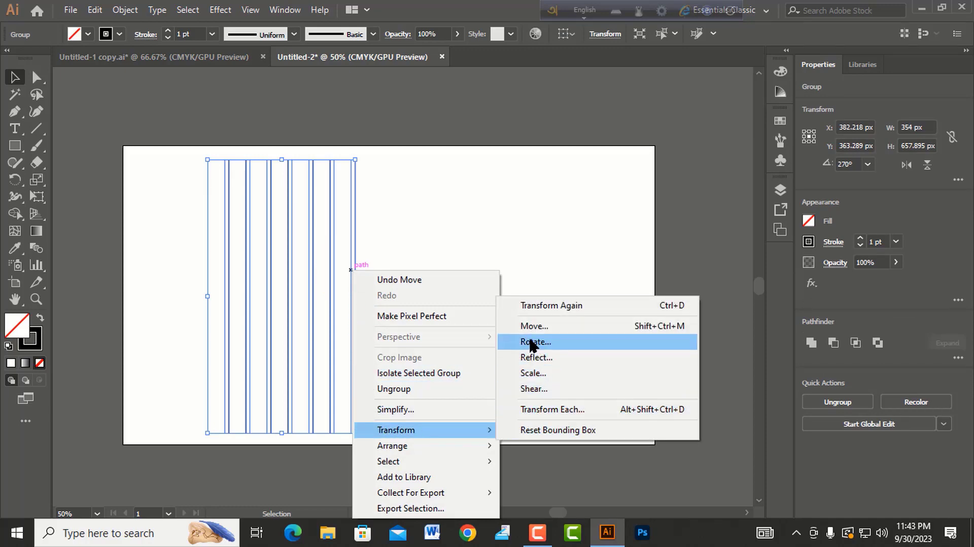
pyautogui.click(515, 342)
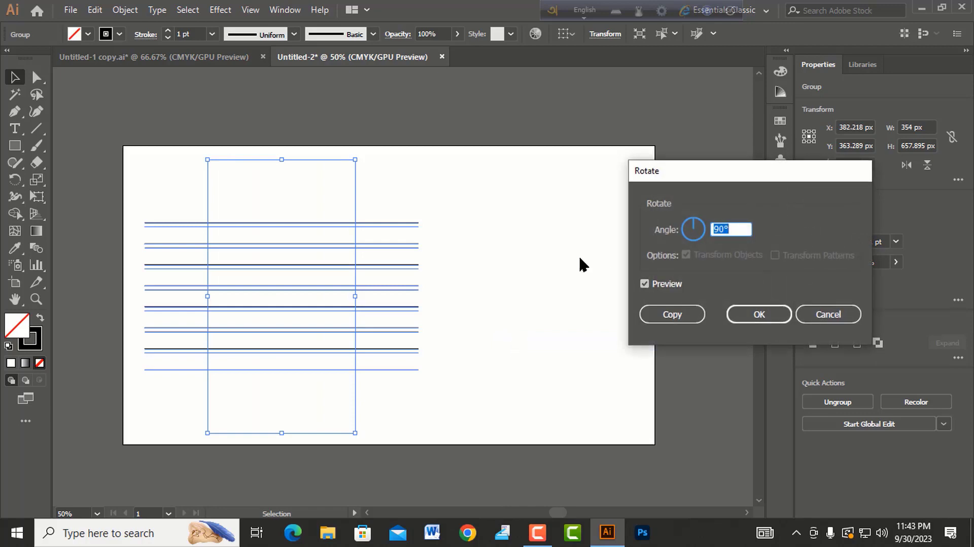
pyautogui.moveTo(739, 233); pyautogui.dragTo(672, 233)
pyautogui.write('60')
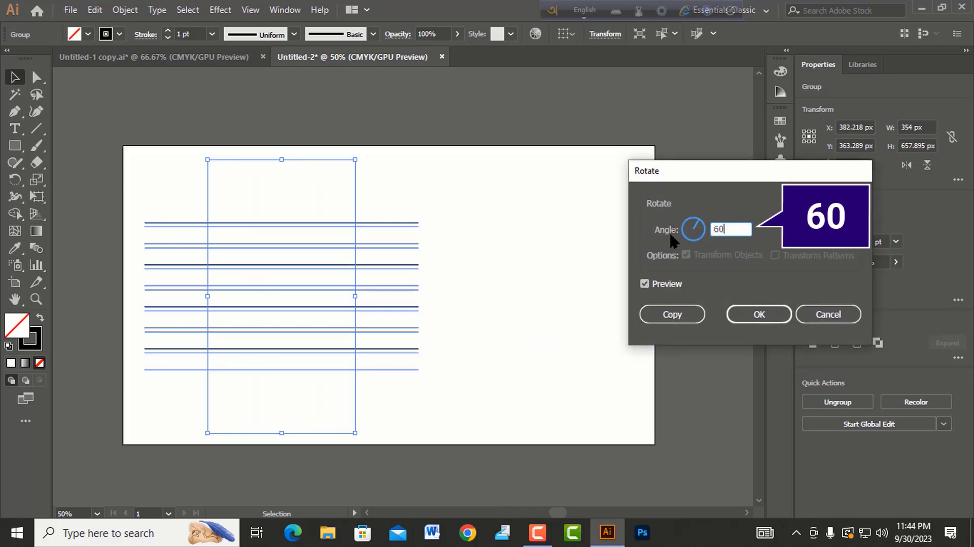
pyautogui.click(644, 284)
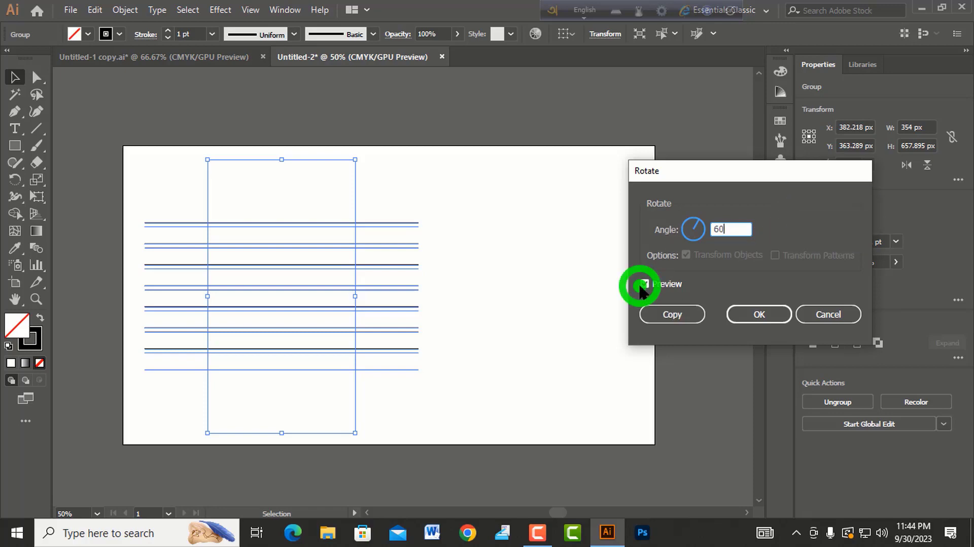
pyautogui.click(644, 284)
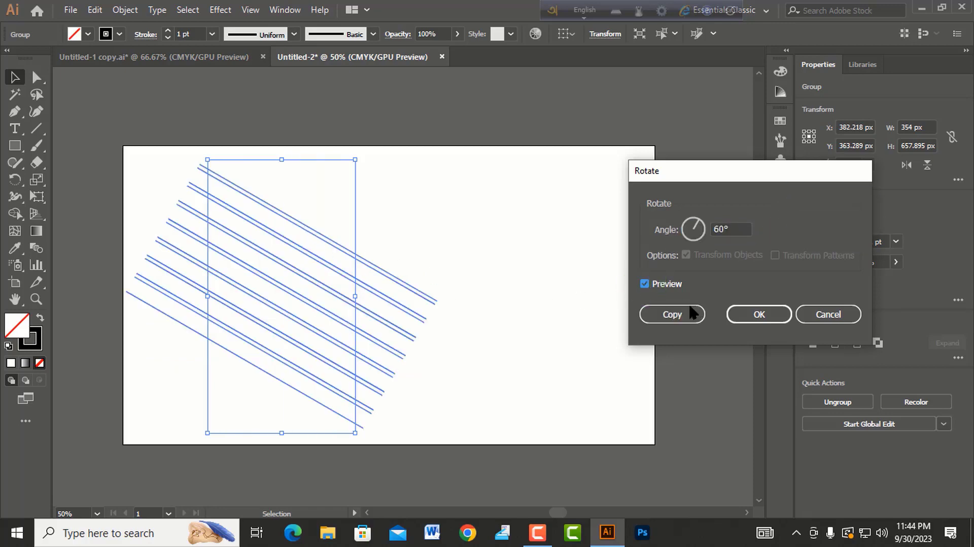
pyautogui.click(654, 315)
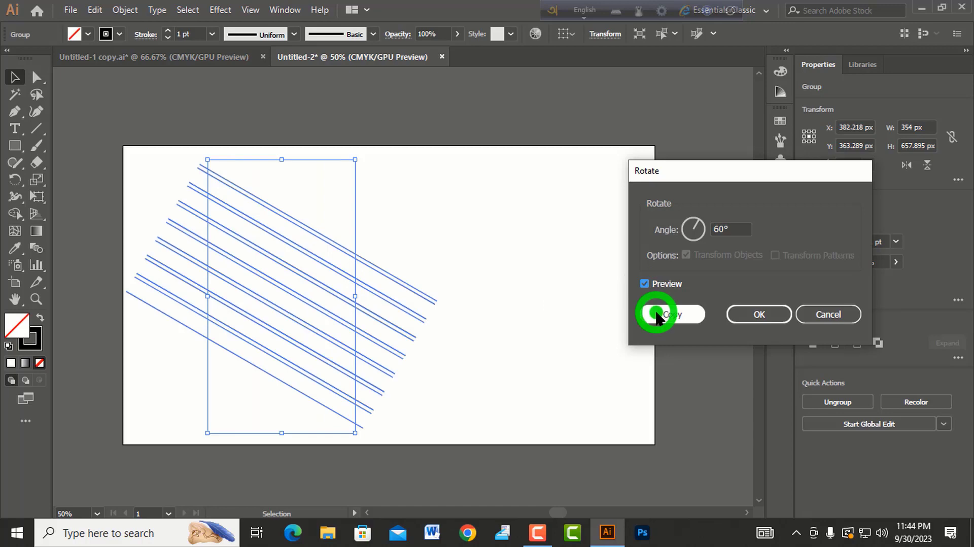
# Make a reflected copy of the rotated line group across the vertical axis.
pyautogui.rightClick(297, 246)
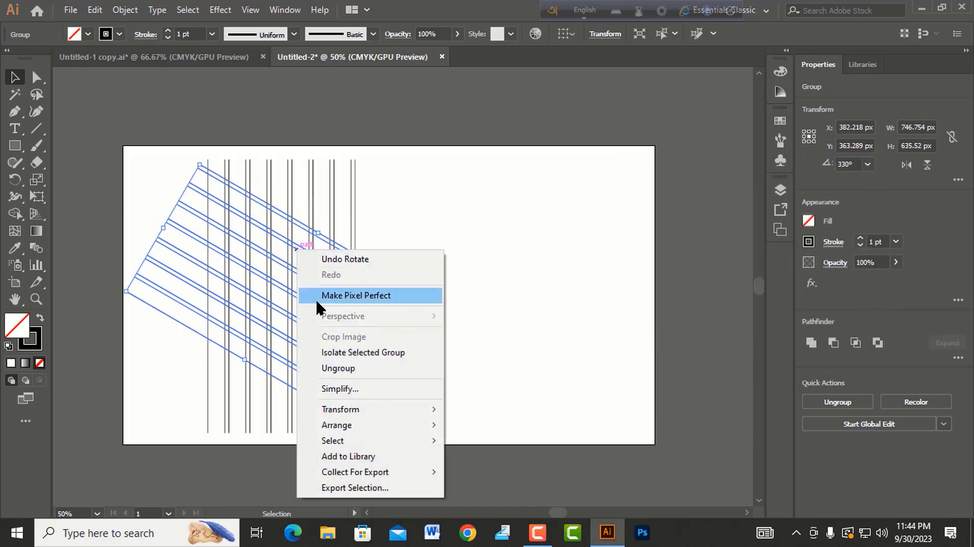
pyautogui.moveTo(338, 409)
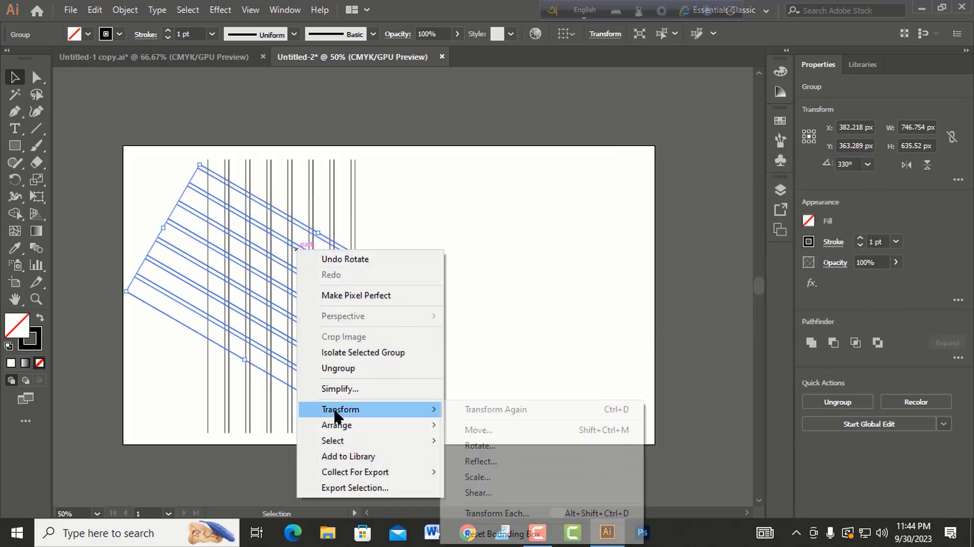
pyautogui.click(505, 461)
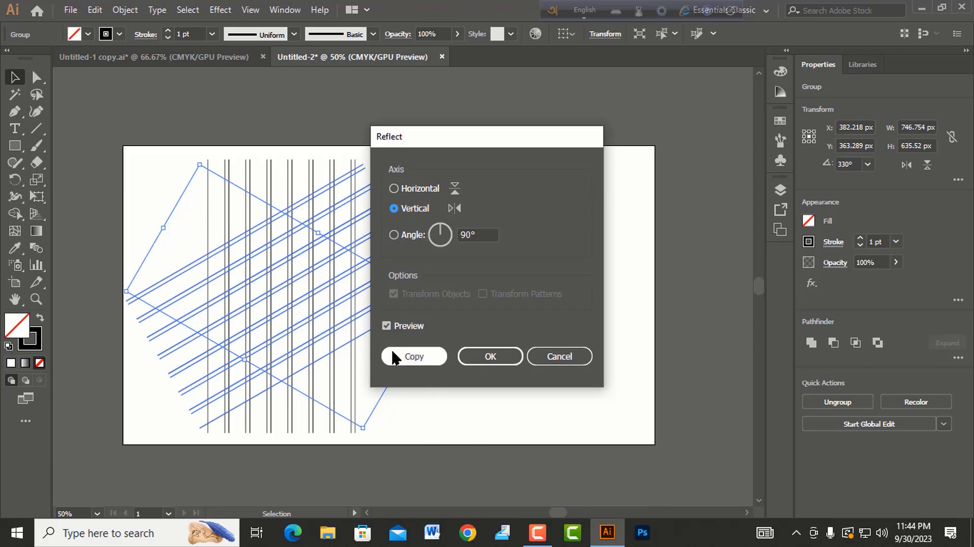
pyautogui.click(403, 357)
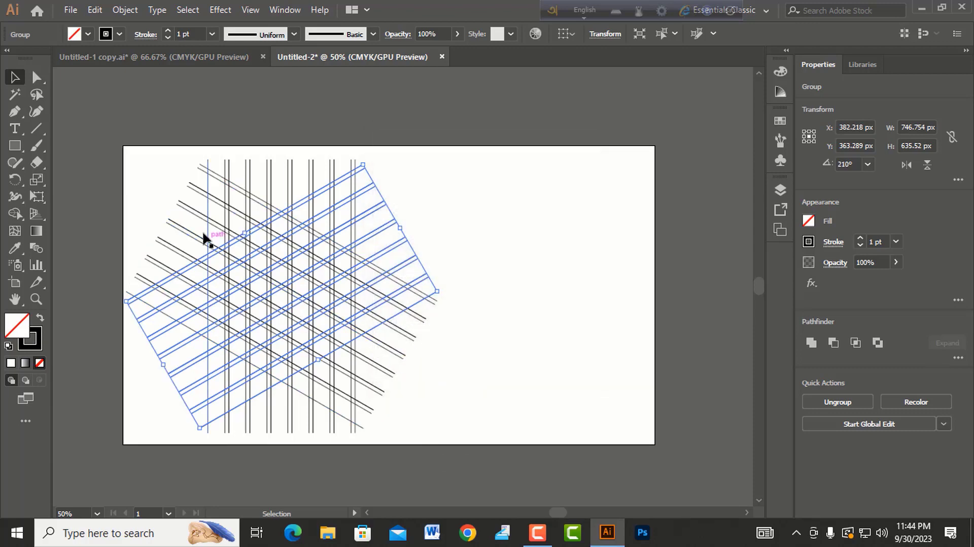
# Move the vertical line group left so its line pairs run centrally through the crossings of the diagonal lines.
pyautogui.click(164, 183)
pyautogui.moveTo(145, 174); pyautogui.dragTo(376, 401)
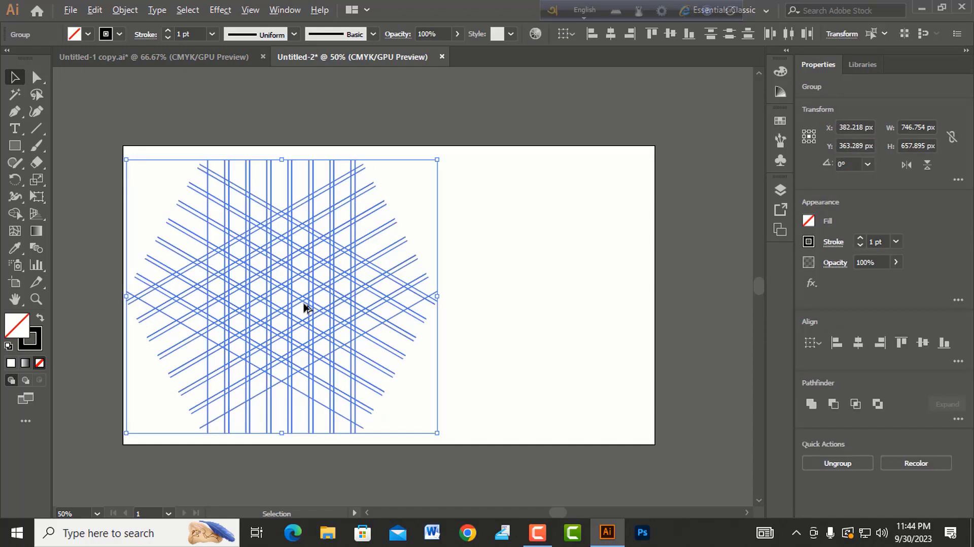
pyautogui.scroll(2, 303, 302)
pyautogui.moveTo(272, 289); pyautogui.dragTo(397, 306)
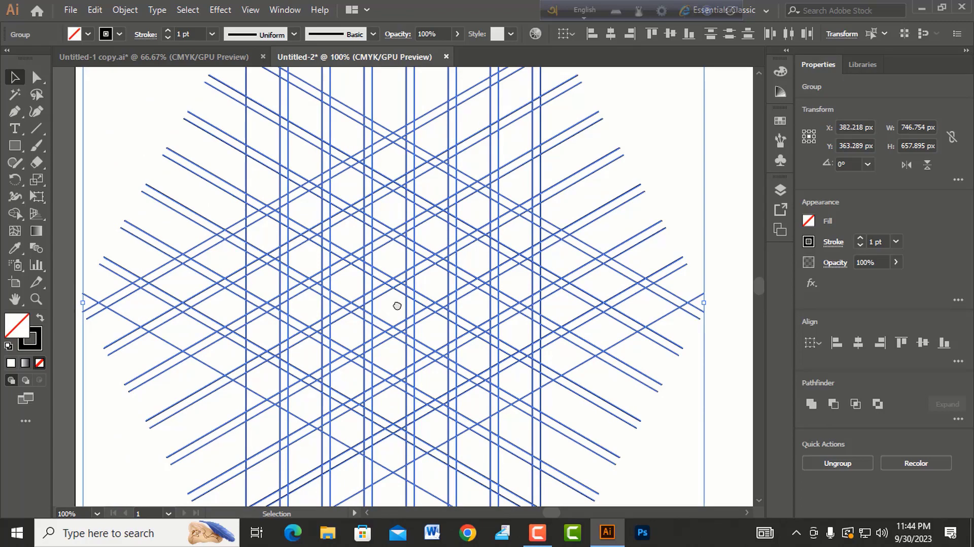
pyautogui.click(125, 143)
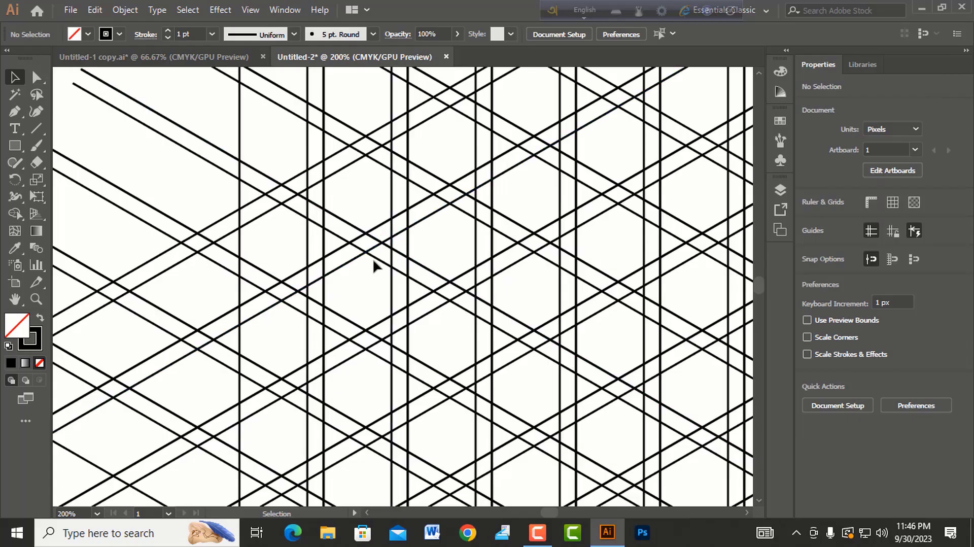
pyautogui.click(391, 287)
pyautogui.moveTo(390, 288); pyautogui.dragTo(357, 286)
pyautogui.scroll(3, 356, 286)
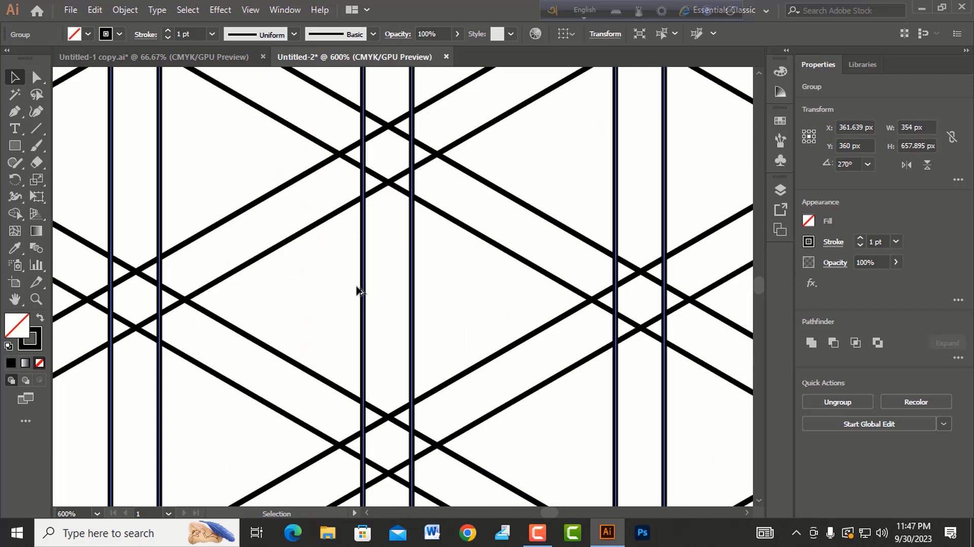
# Examine the intersections up close to check how the vertical line pairs line up with the diagonal crossings.
pyautogui.scroll(3, 358, 290)
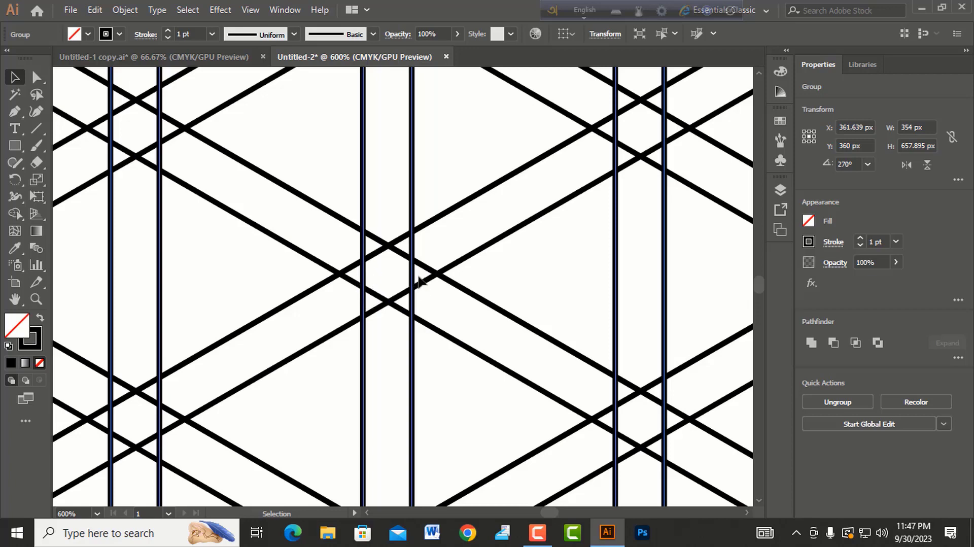
pyautogui.scroll(3, 419, 285)
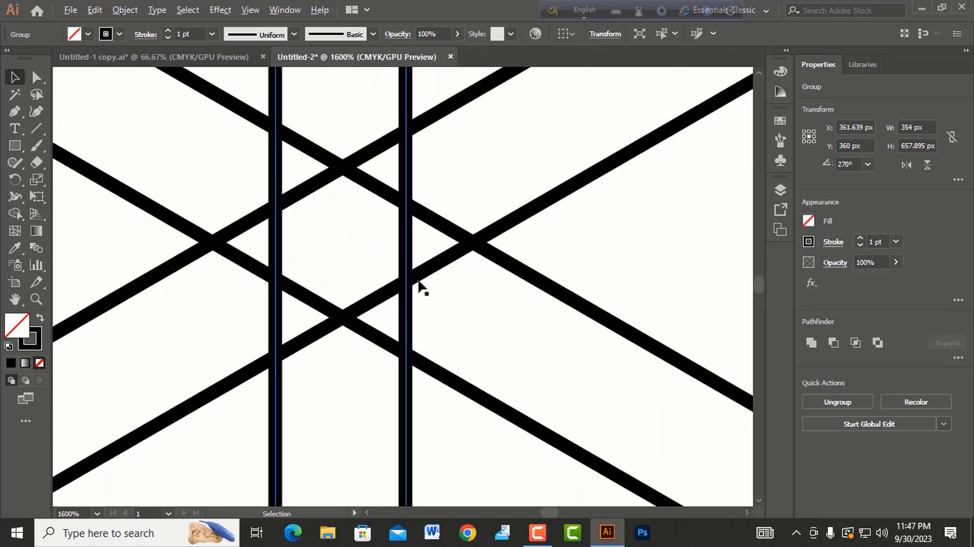
pyautogui.scroll(-5, 419, 285)
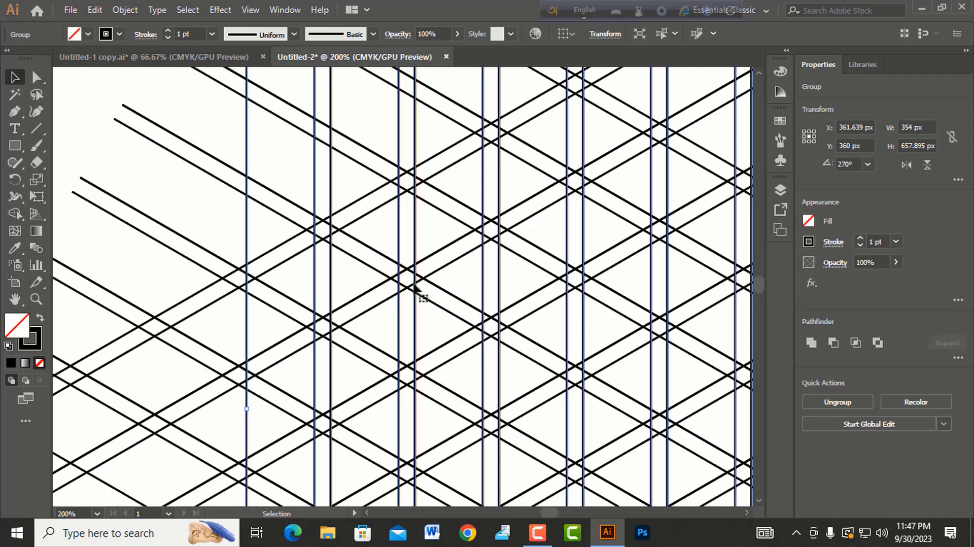
pyautogui.scroll(3, 401, 312)
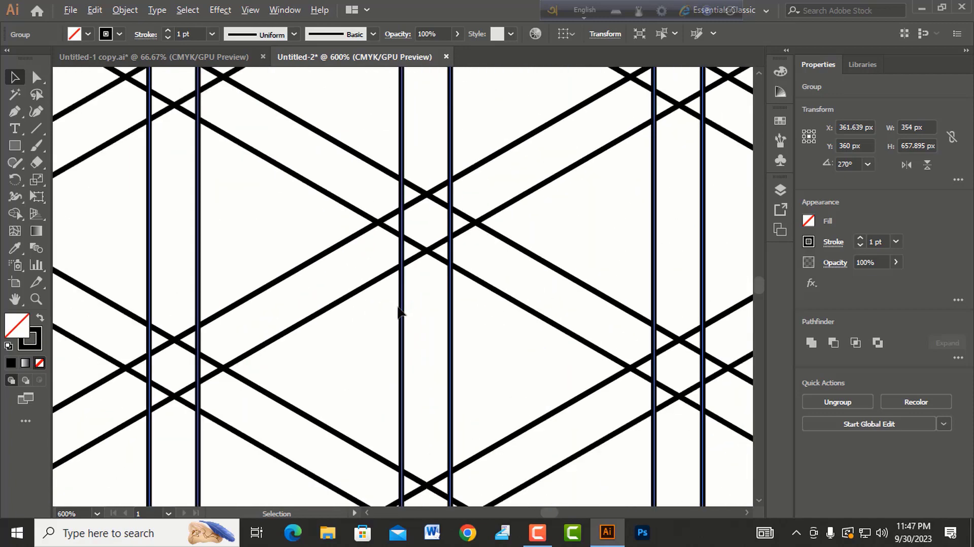
pyautogui.scroll(-2, 399, 311)
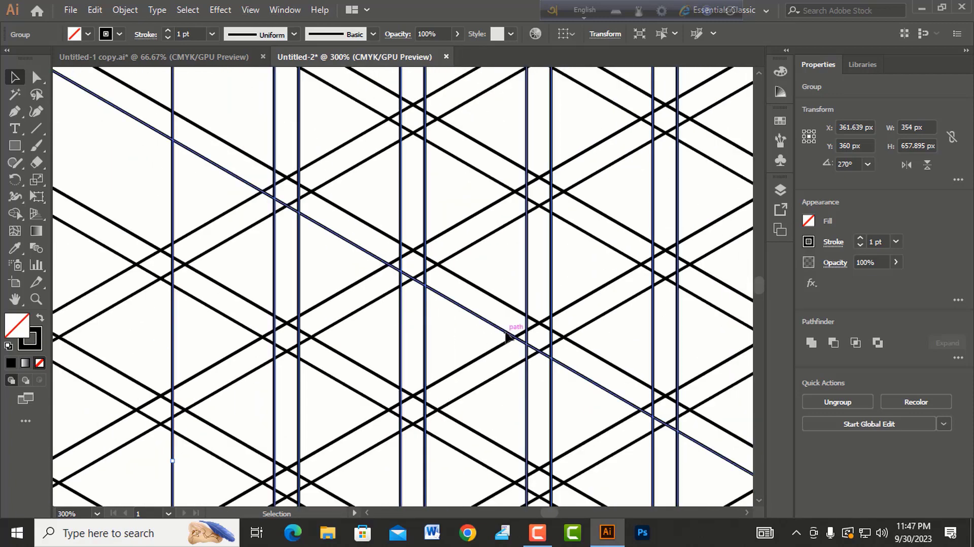
pyautogui.click(448, 331)
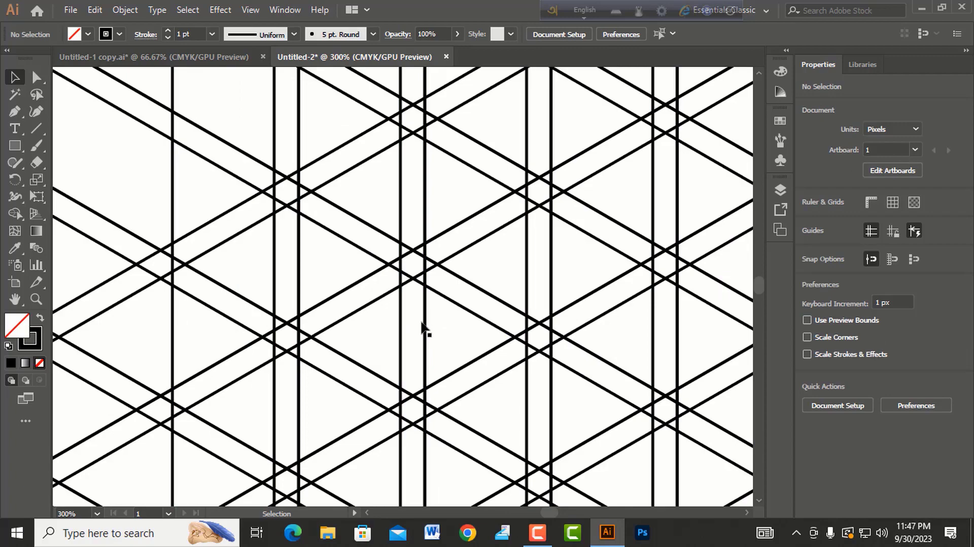
pyautogui.scroll(-4, 443, 330)
pyautogui.click(467, 345)
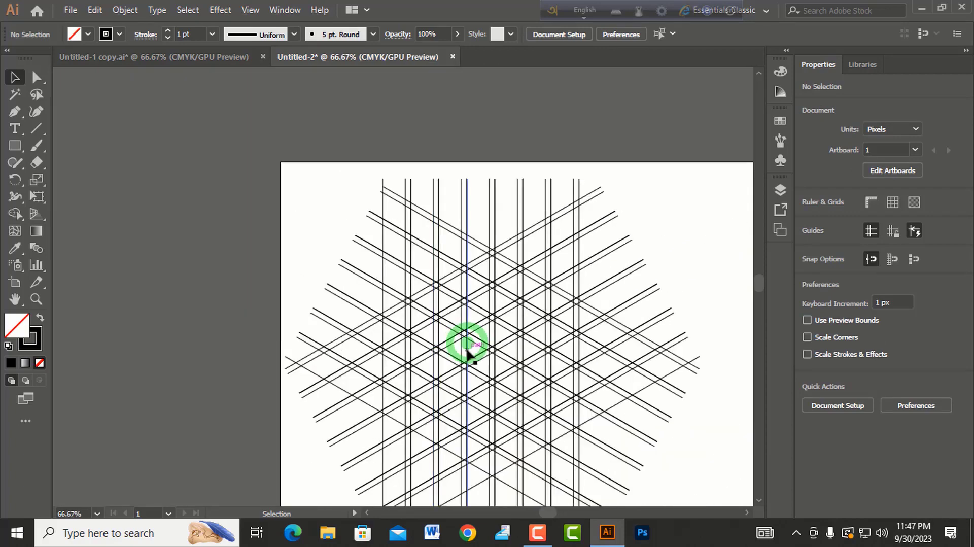
# Select the entire line grid and activate the Shape Builder tool.
pyautogui.moveTo(467, 350); pyautogui.dragTo(351, 267)
pyautogui.click(189, 131)
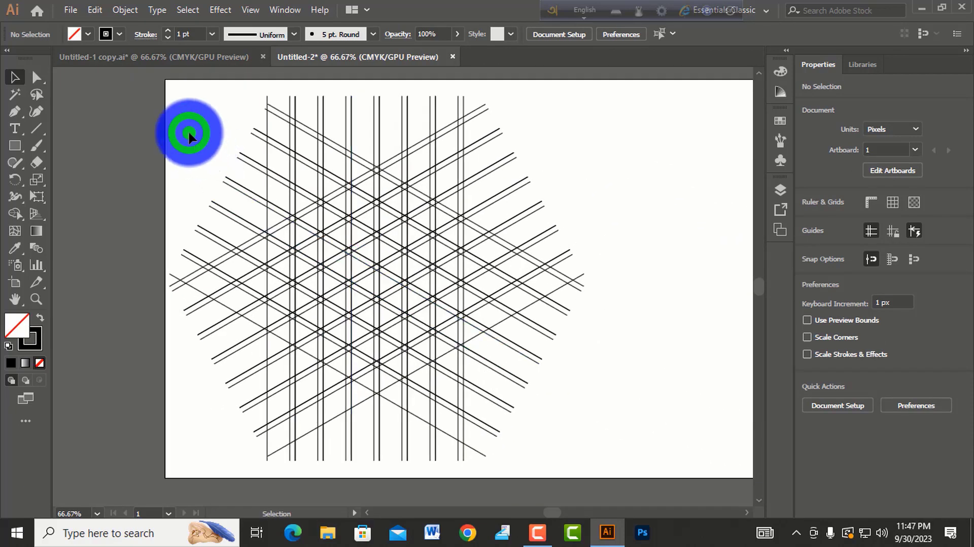
pyautogui.moveTo(188, 131); pyautogui.dragTo(598, 450)
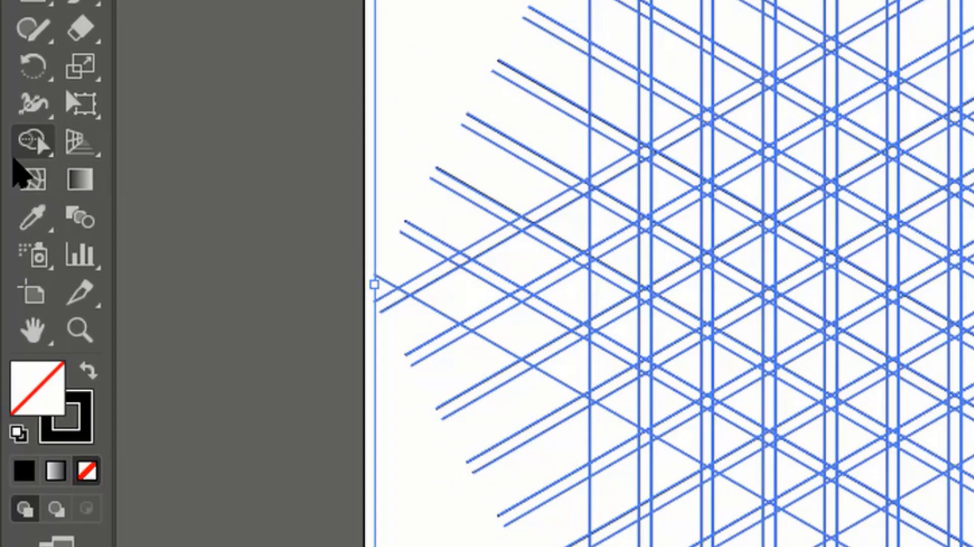
pyautogui.rightClick(9, 212)
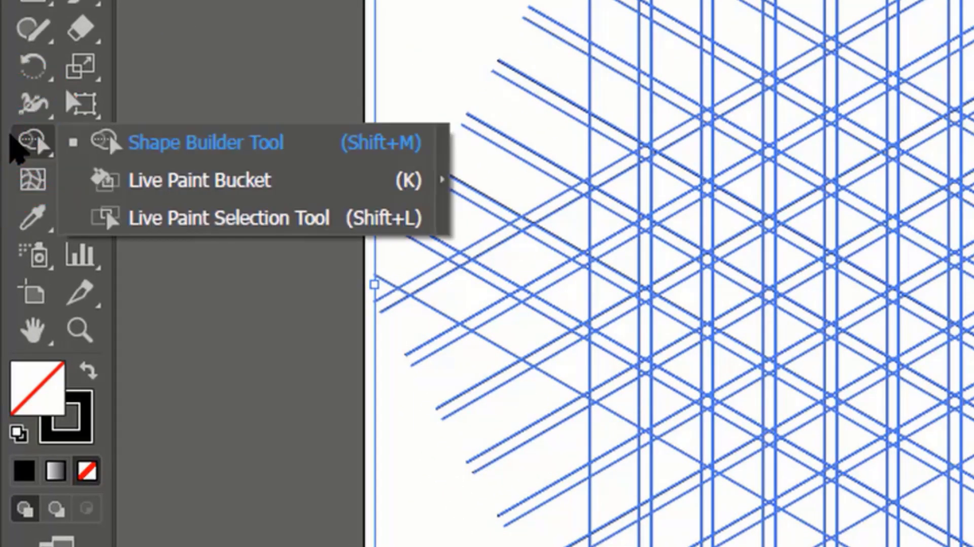
pyautogui.click(181, 140)
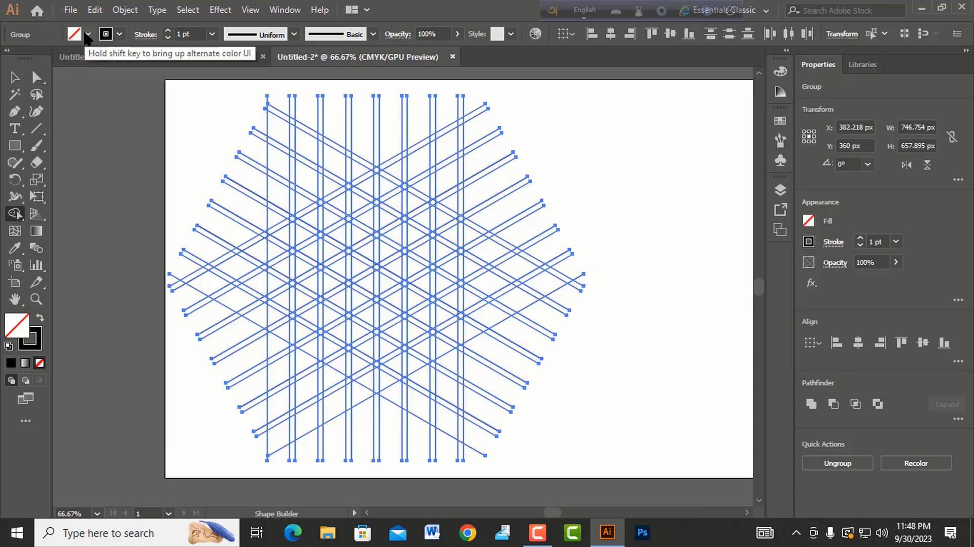
# Set the fill colour of the selected line grid to black.
pyautogui.doubleClick(23, 332)
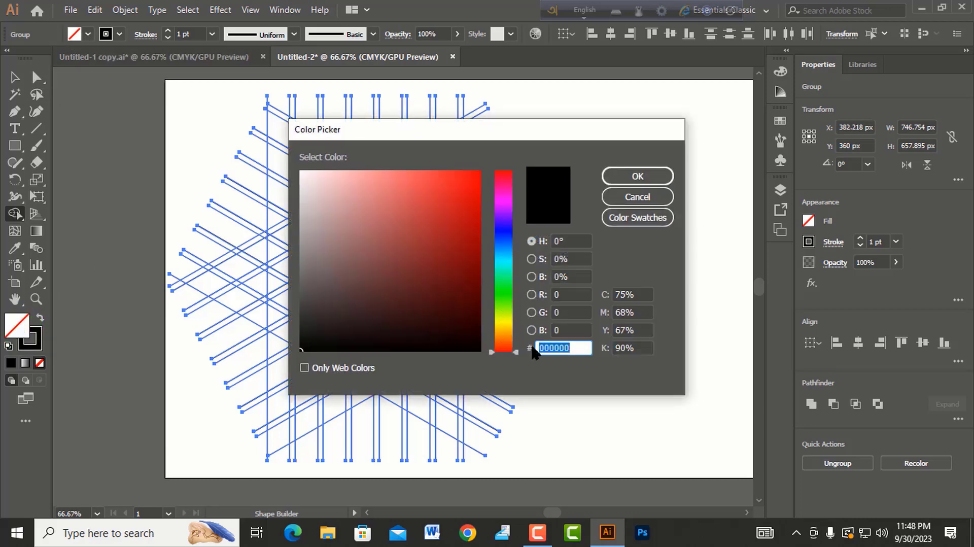
pyautogui.click(662, 198)
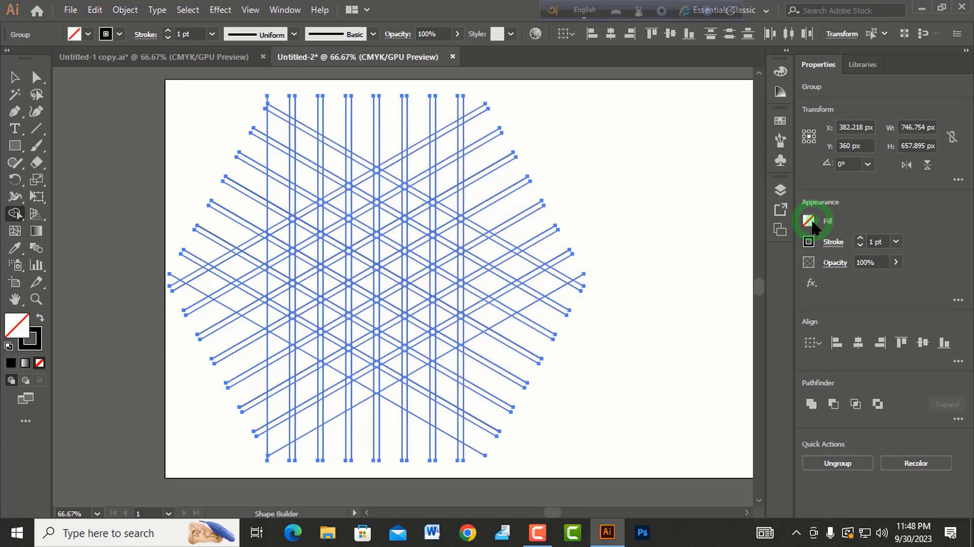
pyautogui.click(810, 222)
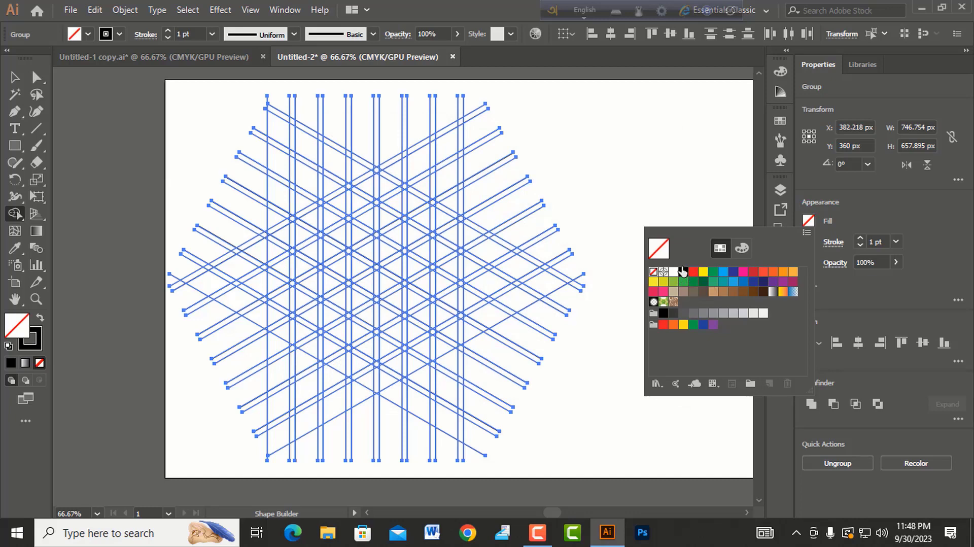
pyautogui.click(683, 277)
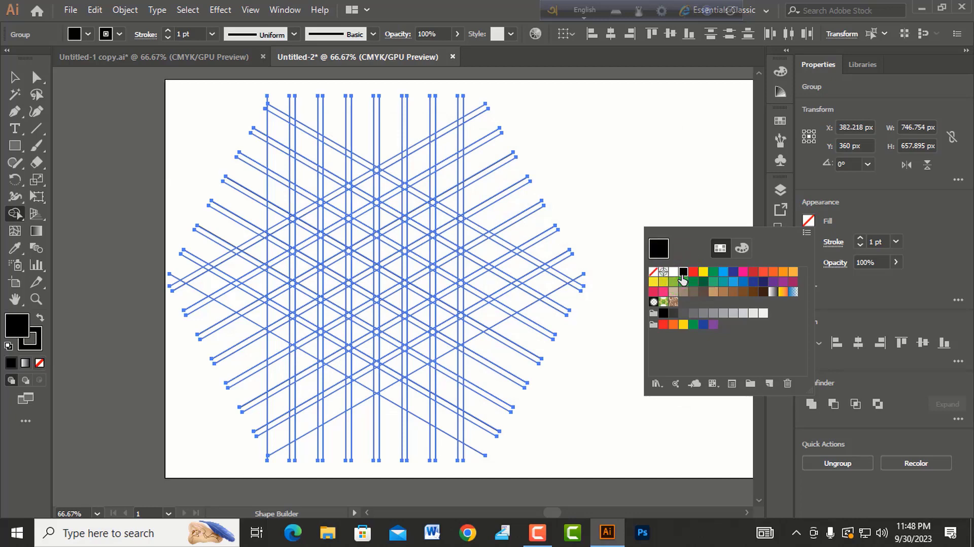
pyautogui.click(280, 263)
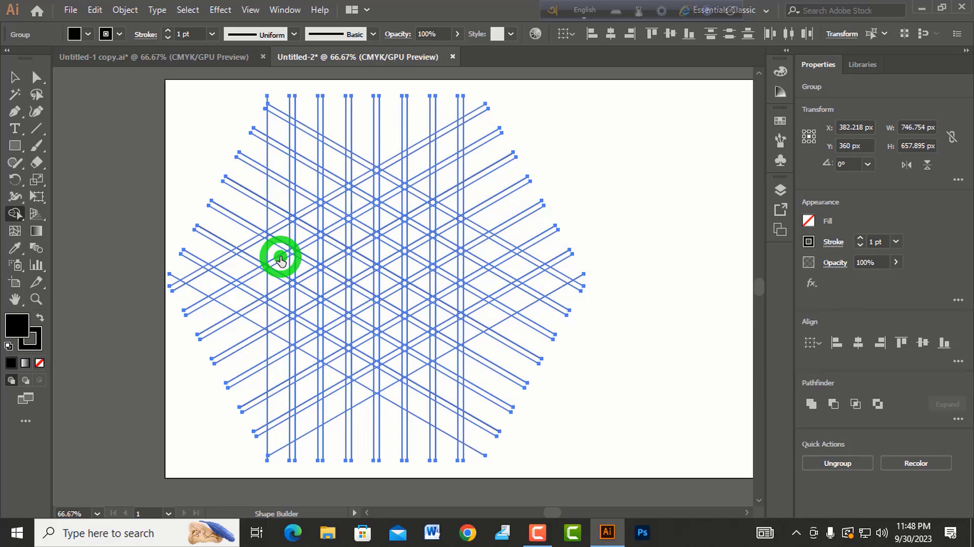
# Merge a diagonal band of grid cells rising to the right into one black bar, absorbing the first sliver on its upper edge.
pyautogui.scroll(2, 306, 262)
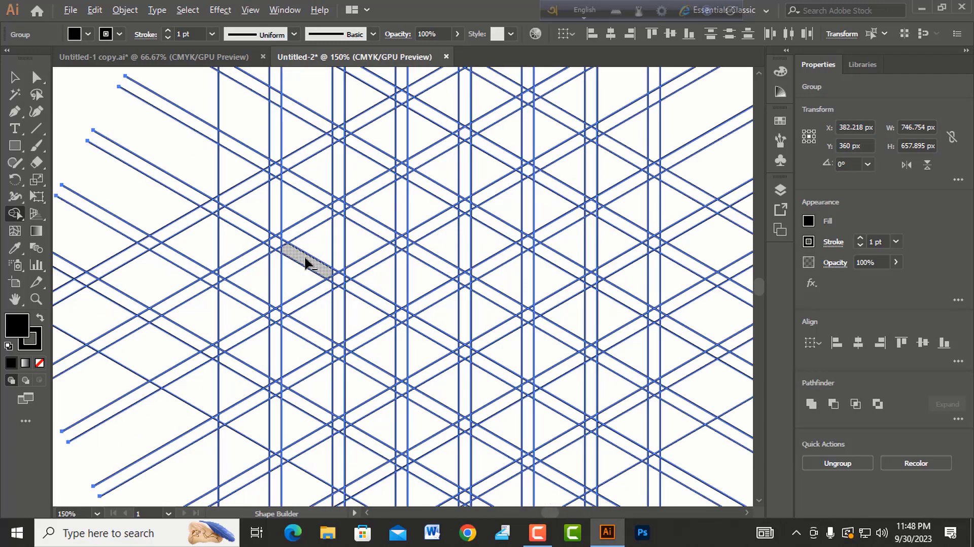
pyautogui.moveTo(319, 246)
pyautogui.mouseDown()
pyautogui.moveTo(358, 245)
pyautogui.moveTo(399, 199)
pyautogui.moveTo(484, 173)
pyautogui.mouseUp()
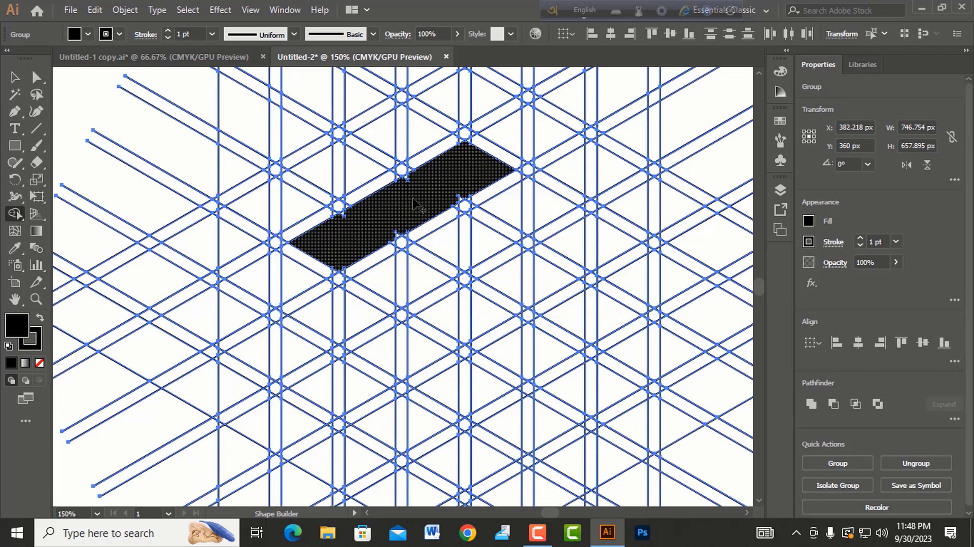
pyautogui.scroll(1, 412, 204)
pyautogui.scroll(1, 411, 203)
pyautogui.click(266, 239)
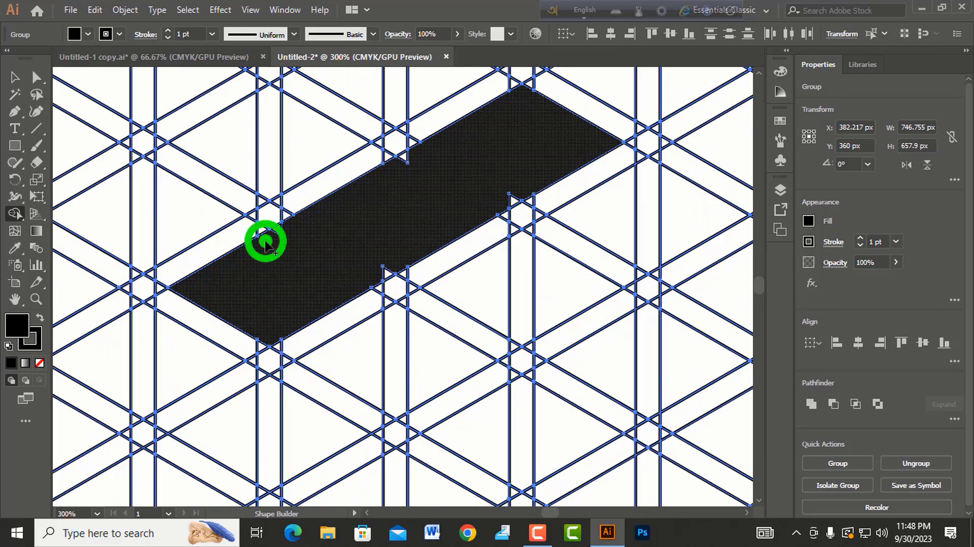
pyautogui.moveTo(280, 231); pyautogui.dragTo(305, 228)
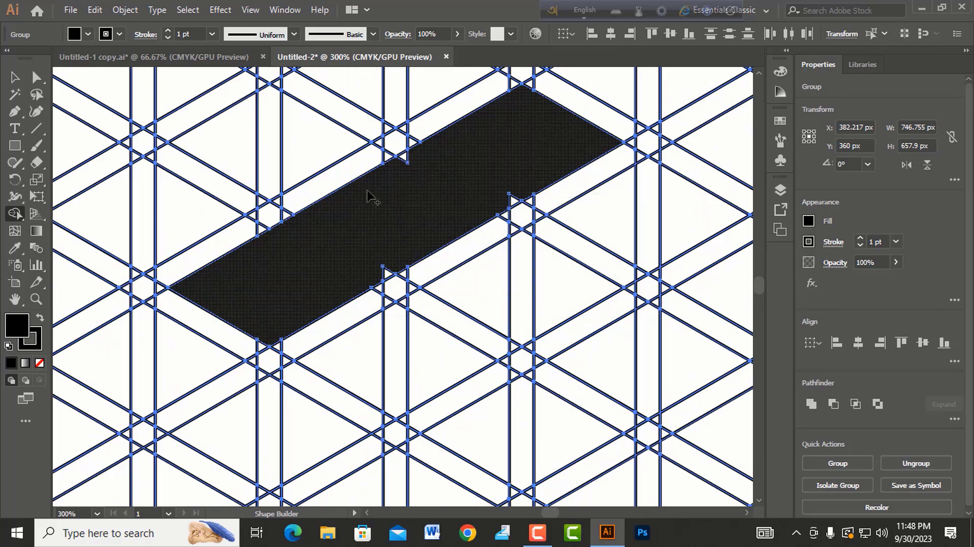
# Absorb the remaining small notches along the upper and lower edges of the black diagonal bar.
pyautogui.moveTo(387, 178); pyautogui.dragTo(417, 158)
pyautogui.scroll(3, 404, 214)
pyautogui.moveTo(367, 348); pyautogui.dragTo(328, 380)
pyautogui.press('space')
pyautogui.moveTo(568, 213); pyautogui.dragTo(292, 380)
pyautogui.moveTo(428, 329); pyautogui.dragTo(385, 364)
pyautogui.scroll(-3, 386, 364)
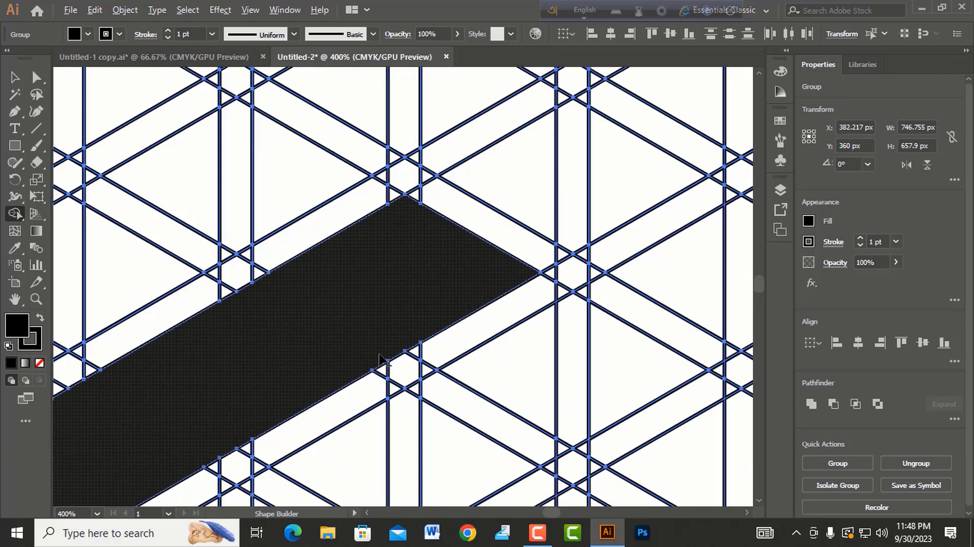
# Merge the band descending to the right from the bar's peak to form a chevron, absorbing the sliver at its inner corner.
pyautogui.press('space')
pyautogui.moveTo(424, 311)
pyautogui.mouseDown()
pyautogui.moveTo(457, 222)
pyautogui.moveTo(410, 155)
pyautogui.moveTo(580, 245)
pyautogui.mouseUp()
pyautogui.scroll(-1, 457, 222)
pyautogui.press('space')
pyautogui.scroll(3, 433, 186)
pyautogui.moveTo(328, 168); pyautogui.dragTo(321, 145)
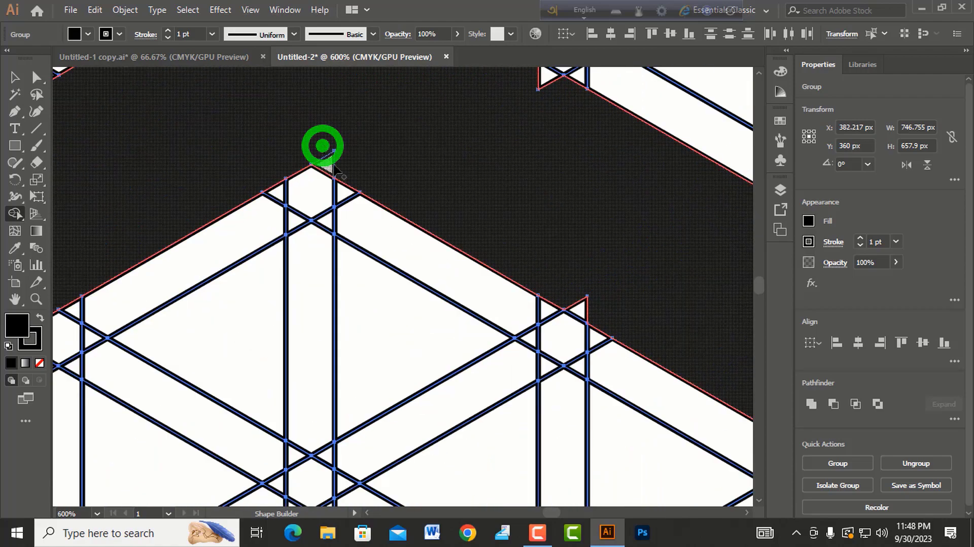
# Absorb the leftover triangular notches along the edges of the chevron's right arm.
pyautogui.press('space')
pyautogui.moveTo(517, 102); pyautogui.dragTo(380, 257)
pyautogui.moveTo(410, 234); pyautogui.dragTo(391, 228)
pyautogui.scroll(-2, 388, 352)
pyautogui.moveTo(444, 364); pyautogui.dragTo(426, 335)
pyautogui.moveTo(662, 274); pyautogui.dragTo(665, 297)
pyautogui.scroll(-4, 552, 328)
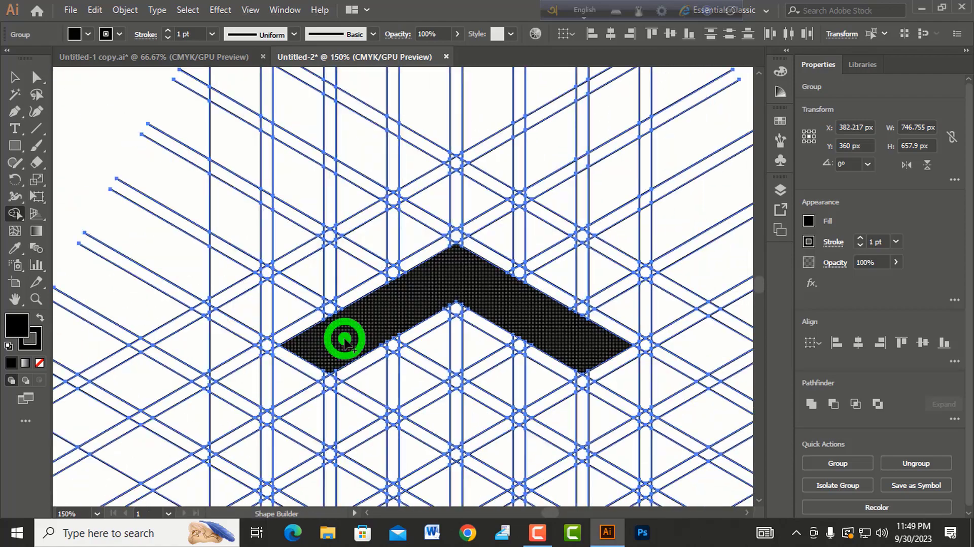
# Merge another band descending to the right from the chevron's left arm and absorb the notches along its edges.
pyautogui.moveTo(344, 339); pyautogui.dragTo(472, 417)
pyautogui.scroll(4, 398, 388)
pyautogui.moveTo(143, 355); pyautogui.dragTo(189, 356)
pyautogui.scroll(-1, 382, 335)
pyautogui.scroll(-2, 382, 336)
pyautogui.moveTo(396, 377); pyautogui.dragTo(406, 348)
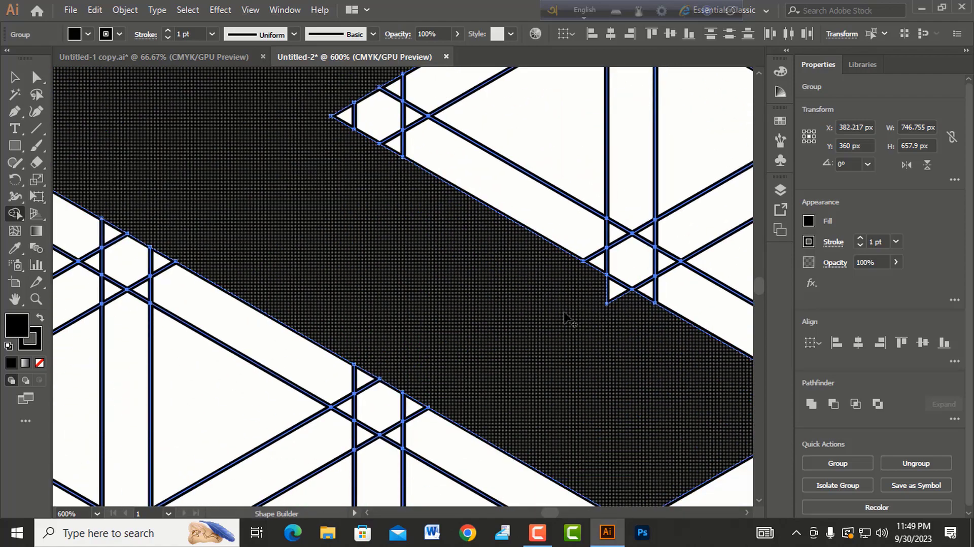
pyautogui.moveTo(615, 288); pyautogui.dragTo(566, 314)
pyautogui.scroll(-3, 529, 333)
# Merge the next parallel band to complete the three-pronged E-shaped top face, and absorb the slivers around its two white gaps.
pyautogui.moveTo(507, 227); pyautogui.dragTo(634, 307)
pyautogui.scroll(4, 610, 296)
pyautogui.moveTo(434, 305); pyautogui.dragTo(369, 214)
pyautogui.moveTo(342, 113); pyautogui.dragTo(516, 295)
pyautogui.moveTo(273, 294); pyautogui.dragTo(341, 305)
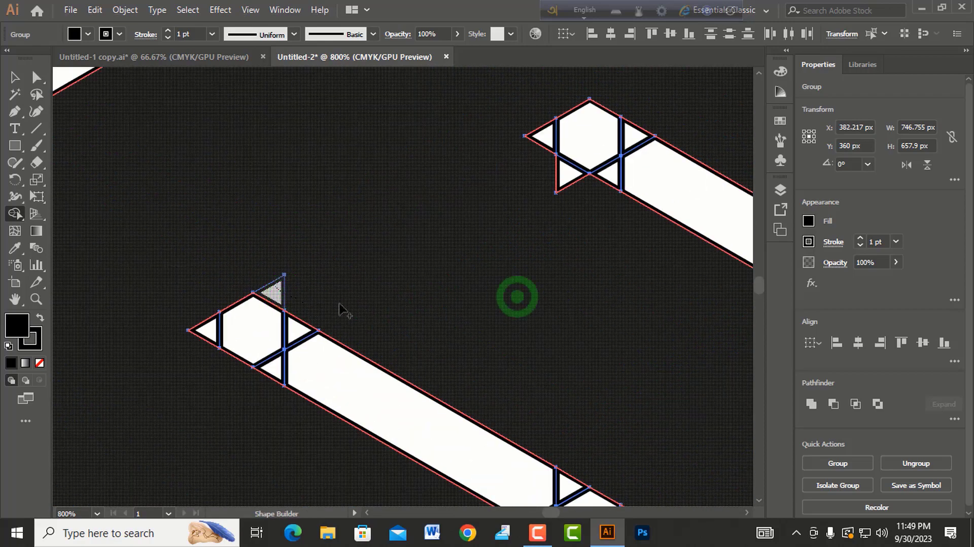
pyautogui.moveTo(569, 178); pyautogui.dragTo(397, 175)
pyautogui.moveTo(397, 173); pyautogui.dragTo(370, 172)
pyautogui.moveTo(720, 363); pyautogui.dragTo(444, 269)
pyautogui.moveTo(455, 274); pyautogui.dragTo(442, 269)
pyautogui.scroll(-4, 425, 344)
pyautogui.scroll(-2, 426, 353)
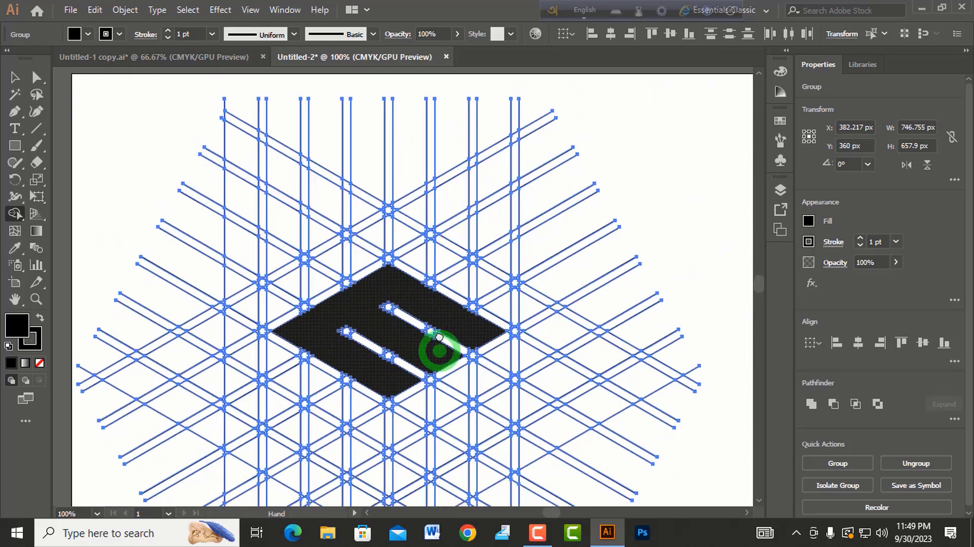
# Merge the V-shaped band of cells beneath the top face into one black shape and extend it downward along the cube's left edge.
pyautogui.scroll(1, 294, 315)
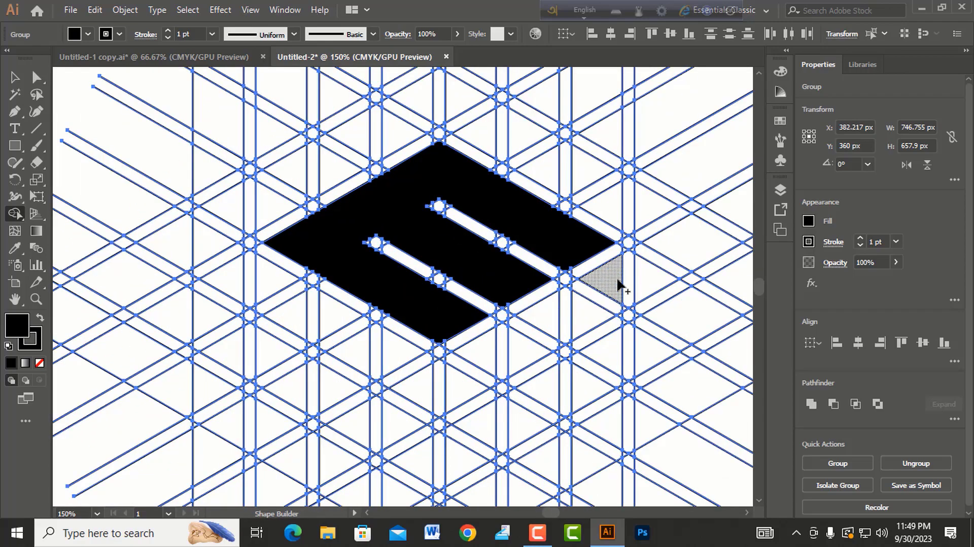
pyautogui.moveTo(591, 294)
pyautogui.mouseDown()
pyautogui.moveTo(530, 342)
pyautogui.moveTo(333, 340)
pyautogui.moveTo(304, 314)
pyautogui.mouseUp()
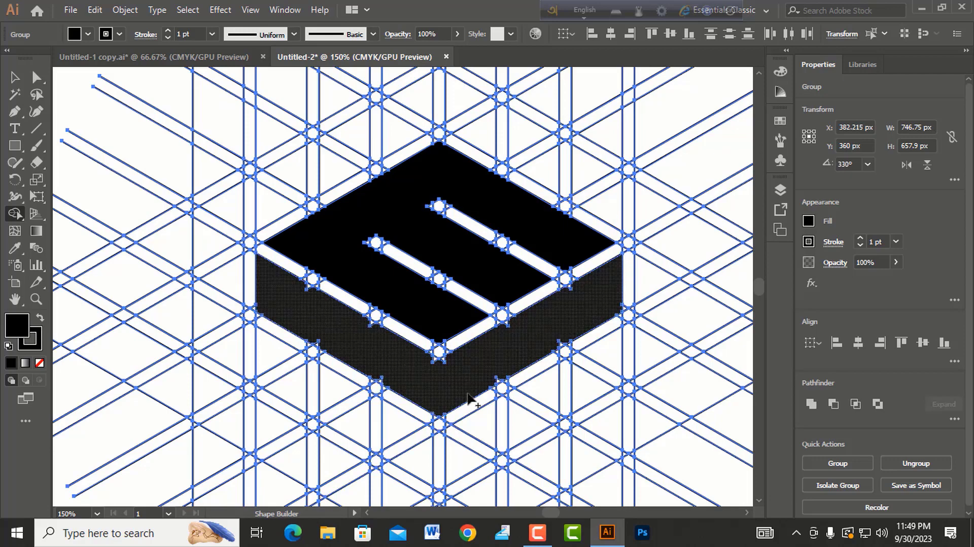
pyautogui.scroll(-2, 468, 394)
pyautogui.moveTo(283, 250)
pyautogui.mouseDown()
pyautogui.moveTo(406, 391)
pyautogui.moveTo(604, 321)
pyautogui.moveTo(465, 469)
pyautogui.moveTo(279, 402)
pyautogui.moveTo(282, 337)
pyautogui.mouseUp()
pyautogui.scroll(5, 304, 272)
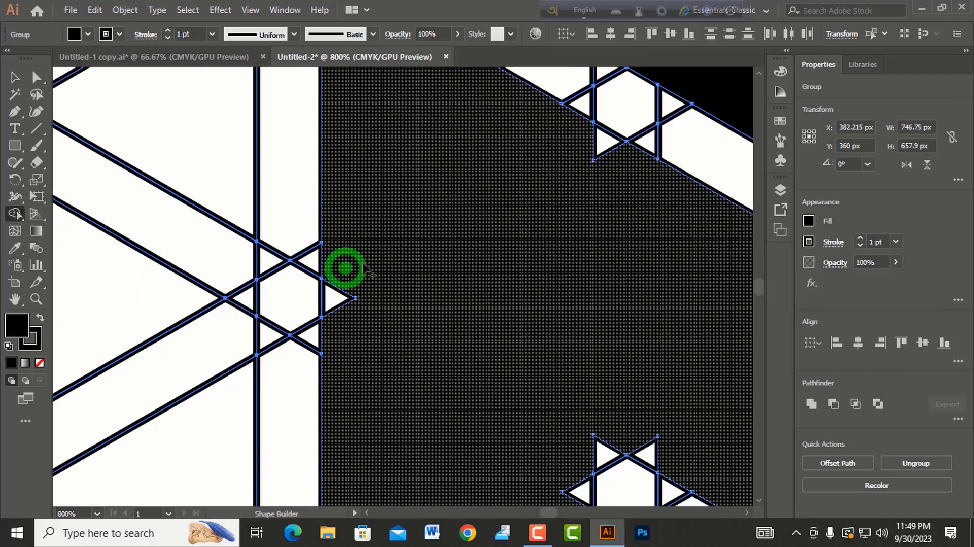
# Absorb the leftover triangles at the star-shaped crossings bordering the black side shape, starting from the cube's left edge.
pyautogui.moveTo(556, 220); pyautogui.dragTo(398, 282)
pyautogui.scroll(-3, 396, 306)
pyautogui.scroll(3, 394, 344)
pyautogui.moveTo(536, 401)
pyautogui.mouseDown()
pyautogui.moveTo(394, 344)
pyautogui.moveTo(267, 319)
pyautogui.moveTo(129, 243)
pyautogui.mouseUp()
pyautogui.moveTo(442, 277); pyautogui.dragTo(506, 287)
pyautogui.scroll(-3, 507, 287)
pyautogui.moveTo(635, 247); pyautogui.dragTo(392, 371)
pyautogui.moveTo(509, 263); pyautogui.dragTo(519, 267)
pyautogui.scroll(-1, 515, 341)
pyautogui.scroll(4, 486, 340)
pyautogui.moveTo(313, 363); pyautogui.dragTo(547, 188)
pyautogui.moveTo(238, 403); pyautogui.dragTo(250, 376)
pyautogui.scroll(-4, 250, 376)
# Absorb more of the small triangular notches at the remaining star-shaped crossings along the side faces' edges.
pyautogui.moveTo(452, 308)
pyautogui.mouseDown()
pyautogui.moveTo(597, 261)
pyautogui.moveTo(782, 160)
pyautogui.mouseUp()
pyautogui.scroll(3, 228, 157)
pyautogui.moveTo(270, 134); pyautogui.dragTo(255, 159)
pyautogui.moveTo(196, 266)
pyautogui.mouseDown()
pyautogui.moveTo(206, 235)
pyautogui.moveTo(183, 244)
pyautogui.moveTo(187, 253)
pyautogui.mouseUp()
pyautogui.scroll(-4, 186, 274)
pyautogui.scroll(3, 199, 295)
pyautogui.moveTo(412, 342); pyautogui.dragTo(435, 341)
pyautogui.moveTo(631, 492)
pyautogui.mouseDown()
pyautogui.moveTo(398, 282)
pyautogui.moveTo(496, 277)
pyautogui.mouseUp()
pyautogui.scroll(-2, 503, 274)
pyautogui.moveTo(656, 234)
pyautogui.mouseDown()
pyautogui.moveTo(241, 426)
pyautogui.moveTo(335, 327)
pyautogui.mouseUp()
pyautogui.scroll(3, 425, 389)
pyautogui.moveTo(435, 344); pyautogui.dragTo(449, 368)
# Absorb the small triangles at the star-shaped crossings along the right face's upward-sloping white gap into the black shapes.
pyautogui.scroll(-5, 422, 395)
pyautogui.moveTo(394, 442); pyautogui.dragTo(711, 228)
pyautogui.scroll(4, 700, 229)
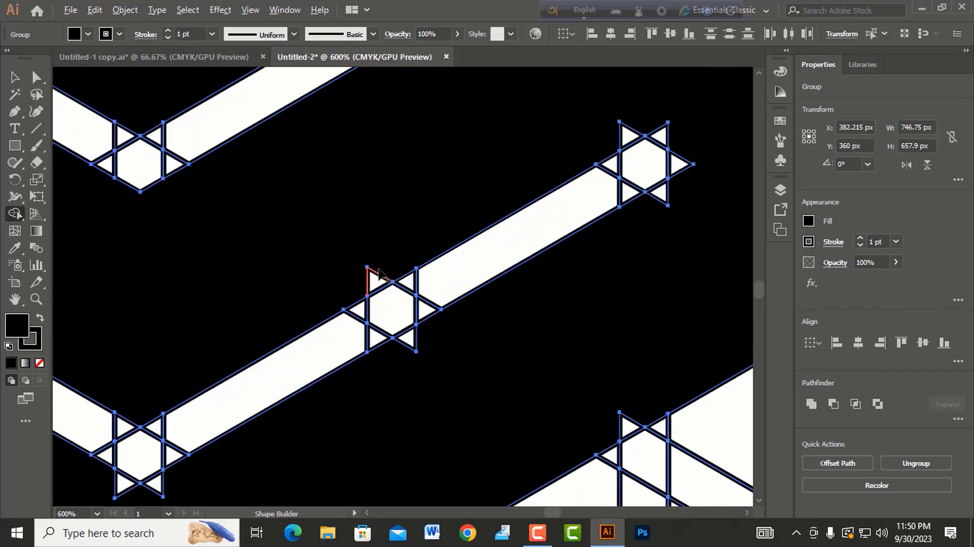
pyautogui.moveTo(379, 268); pyautogui.dragTo(394, 253)
pyautogui.moveTo(629, 135); pyautogui.dragTo(687, 122)
pyautogui.moveTo(676, 165); pyautogui.dragTo(660, 213)
pyautogui.moveTo(407, 340)
pyautogui.mouseDown()
pyautogui.moveTo(443, 341)
pyautogui.moveTo(657, 209)
pyautogui.moveTo(692, 176)
pyautogui.mouseUp()
pyautogui.moveTo(391, 292); pyautogui.dragTo(426, 295)
# Absorb the triangular notches at the crossings along the left face's downward-sloping white gaps.
pyautogui.moveTo(231, 278); pyautogui.dragTo(355, 365)
pyautogui.moveTo(261, 235); pyautogui.dragTo(254, 266)
pyautogui.moveTo(213, 269)
pyautogui.mouseDown()
pyautogui.moveTo(501, 461)
pyautogui.moveTo(540, 473)
pyautogui.mouseUp()
pyautogui.moveTo(337, 298); pyautogui.dragTo(352, 327)
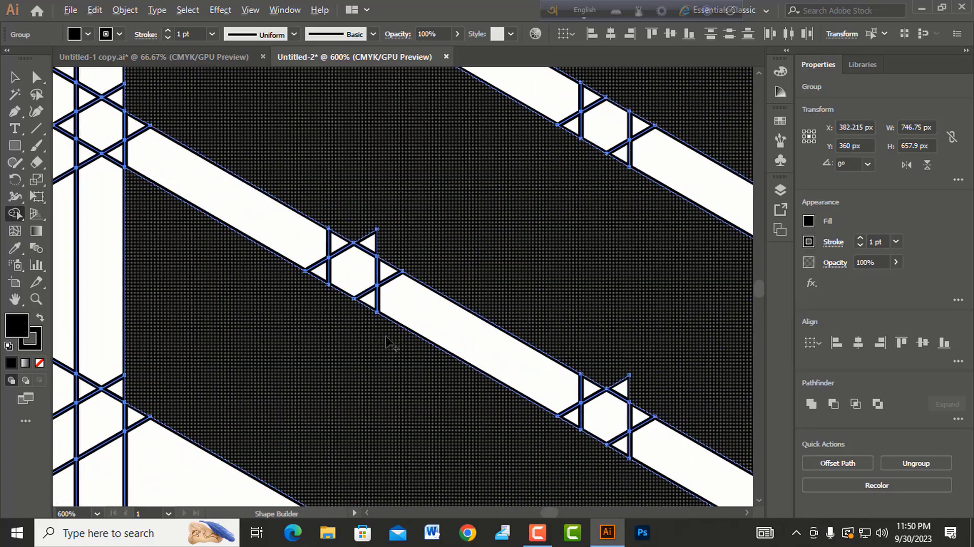
pyautogui.scroll(-4, 285, 253)
pyautogui.scroll(4, 285, 253)
pyautogui.moveTo(507, 198); pyautogui.dragTo(558, 384)
pyautogui.moveTo(465, 339); pyautogui.dragTo(482, 328)
pyautogui.moveTo(212, 194); pyautogui.dragTo(227, 192)
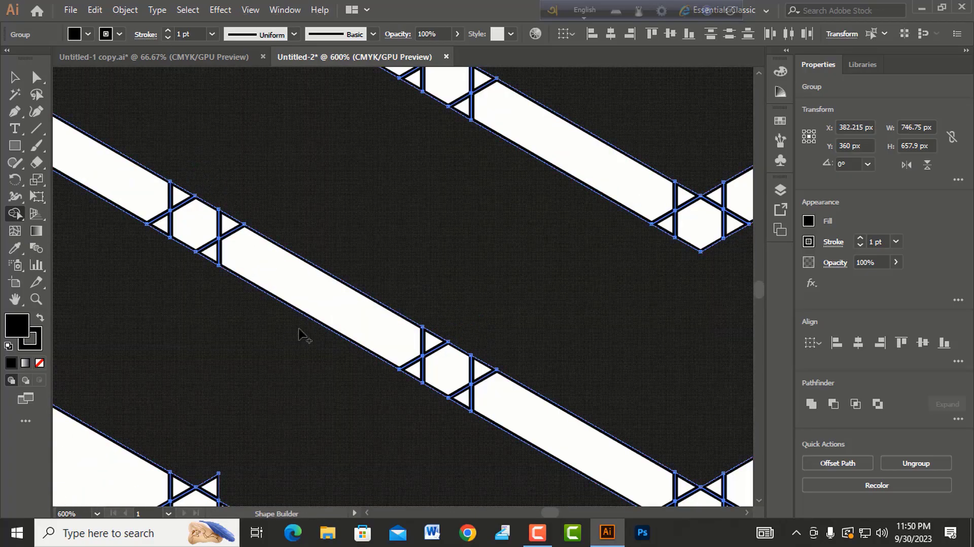
# Absorb the leftover triangles around the lower chevron gap and along the cube's bottom edges.
pyautogui.scroll(-5, 299, 332)
pyautogui.moveTo(198, 307); pyautogui.dragTo(223, 310)
pyautogui.moveTo(482, 472); pyautogui.dragTo(459, 453)
pyautogui.scroll(-4, 482, 470)
pyautogui.moveTo(565, 463)
pyautogui.mouseDown()
pyautogui.moveTo(392, 406)
pyautogui.moveTo(479, 413)
pyautogui.mouseUp()
pyautogui.scroll(4, 391, 404)
pyautogui.scroll(-4, 479, 413)
pyautogui.scroll(4, 569, 389)
pyautogui.moveTo(444, 336); pyautogui.dragTo(394, 378)
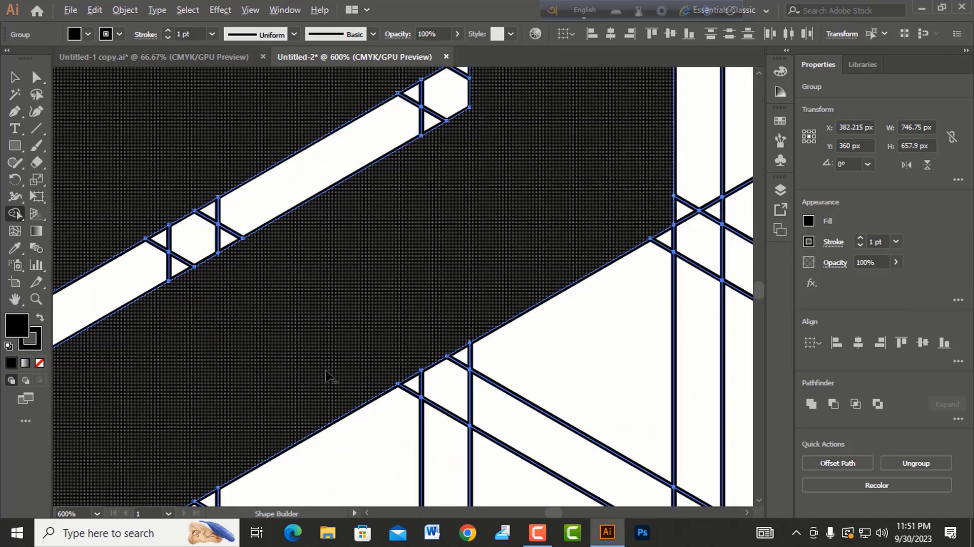
# Clean up the remaining triangular notches along the chevron gaps between the top face and the side faces.
pyautogui.scroll(-4, 329, 374)
pyautogui.scroll(3, 375, 269)
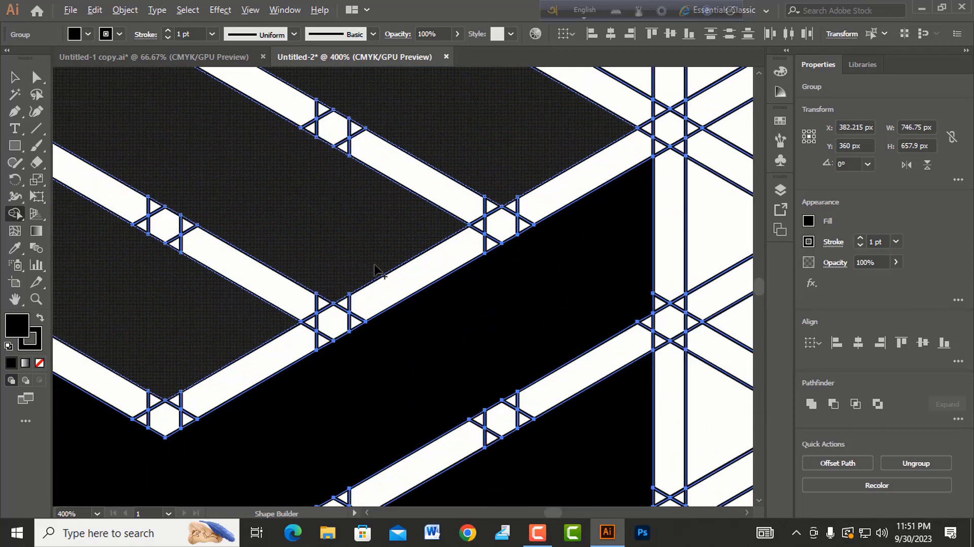
pyautogui.moveTo(266, 231); pyautogui.dragTo(651, 504)
pyautogui.moveTo(550, 462); pyautogui.dragTo(425, 285)
pyautogui.moveTo(467, 406); pyautogui.dragTo(396, 136)
pyautogui.scroll(-1, 412, 312)
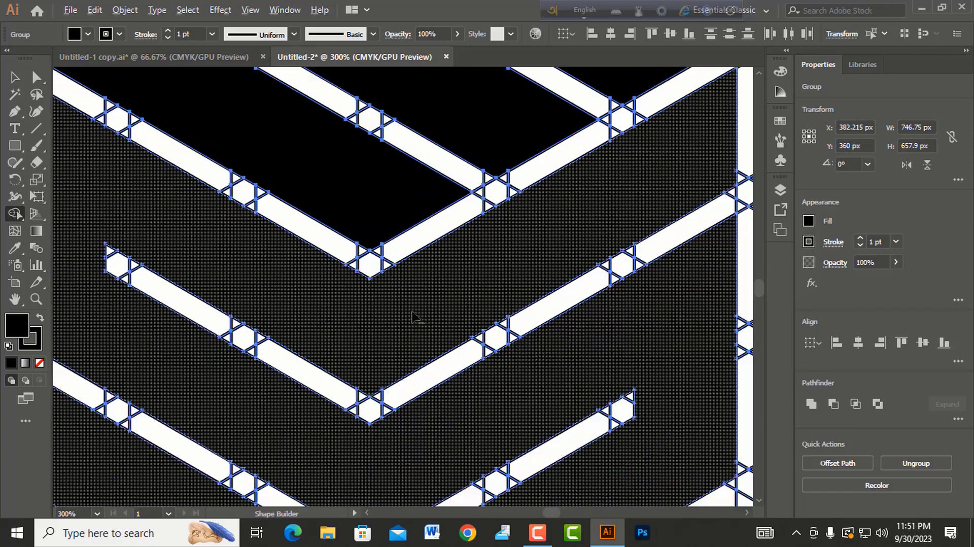
pyautogui.scroll(-4, 412, 317)
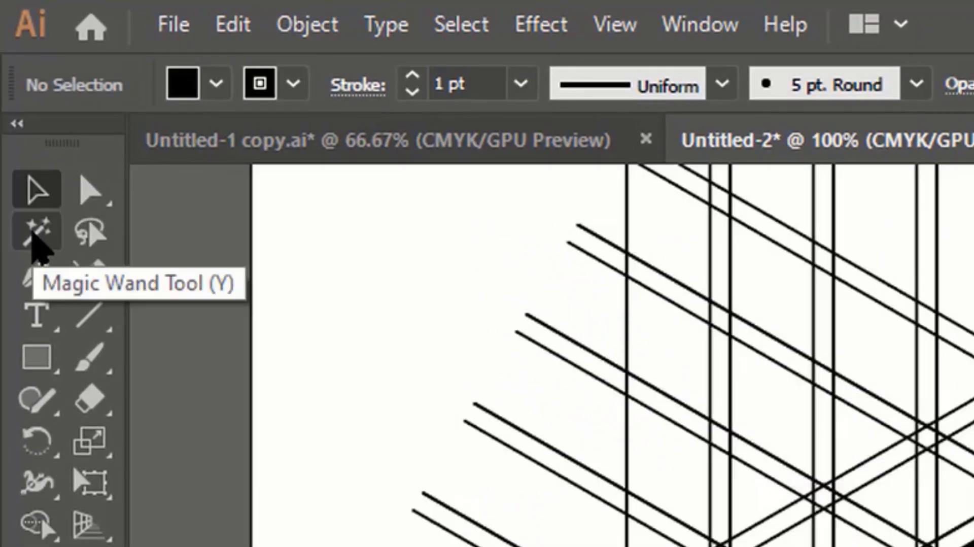
# Select all the unfilled isometric grid lines with the Magic Wand tool and delete them.
pyautogui.click(32, 235)
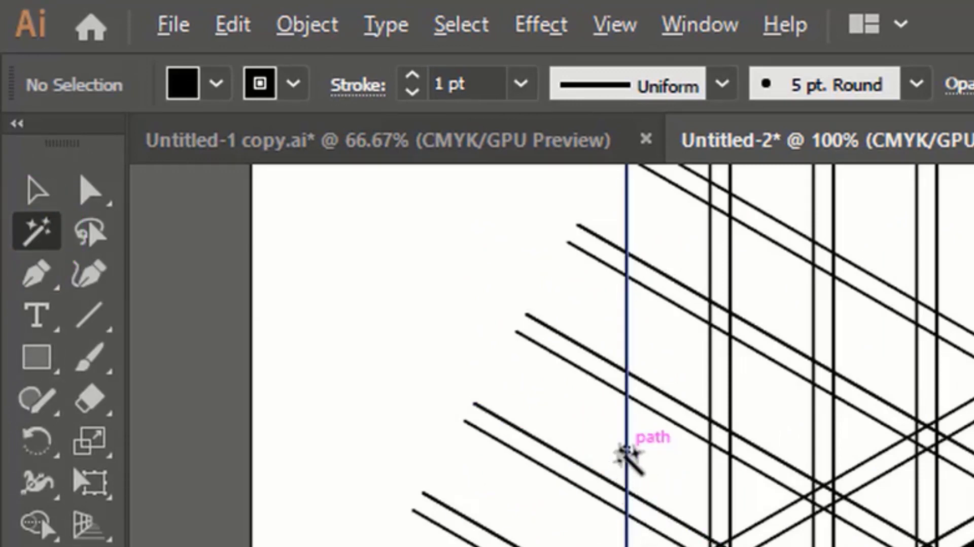
pyautogui.scroll(4, 630, 454)
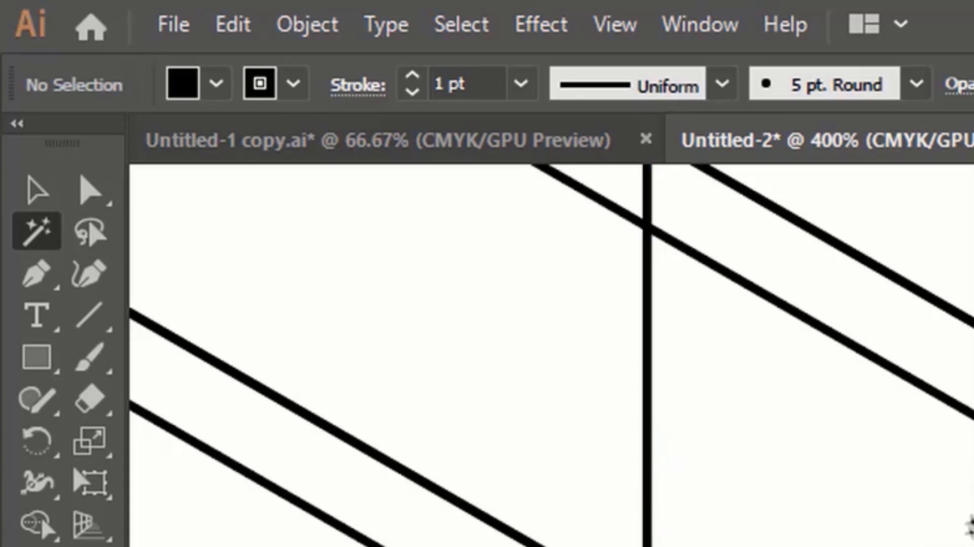
pyautogui.click(648, 495)
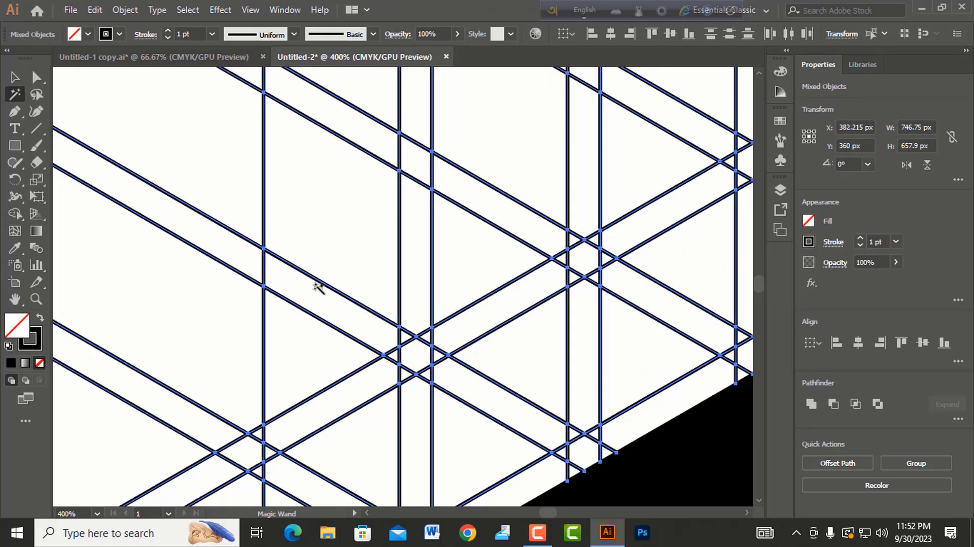
pyautogui.scroll(-6, 318, 288)
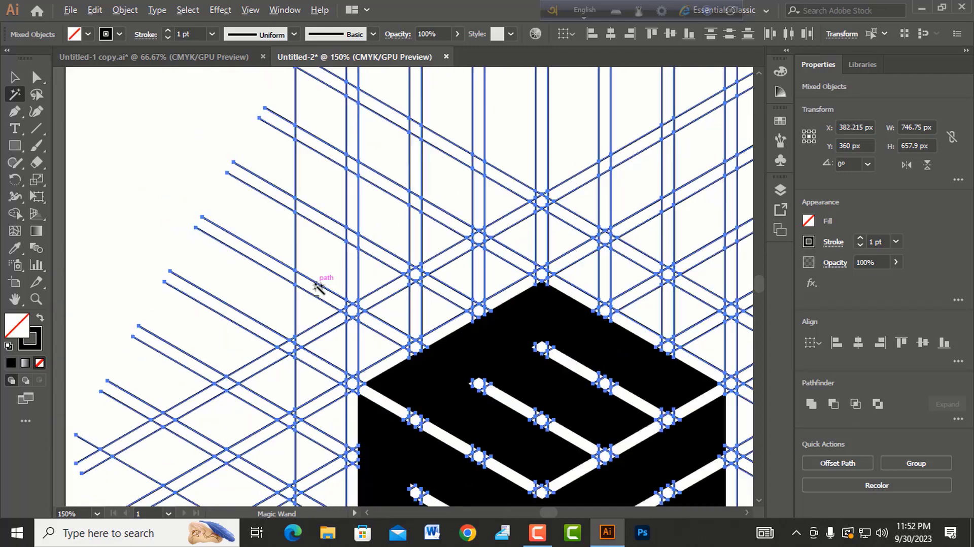
pyautogui.scroll(-1, 318, 288)
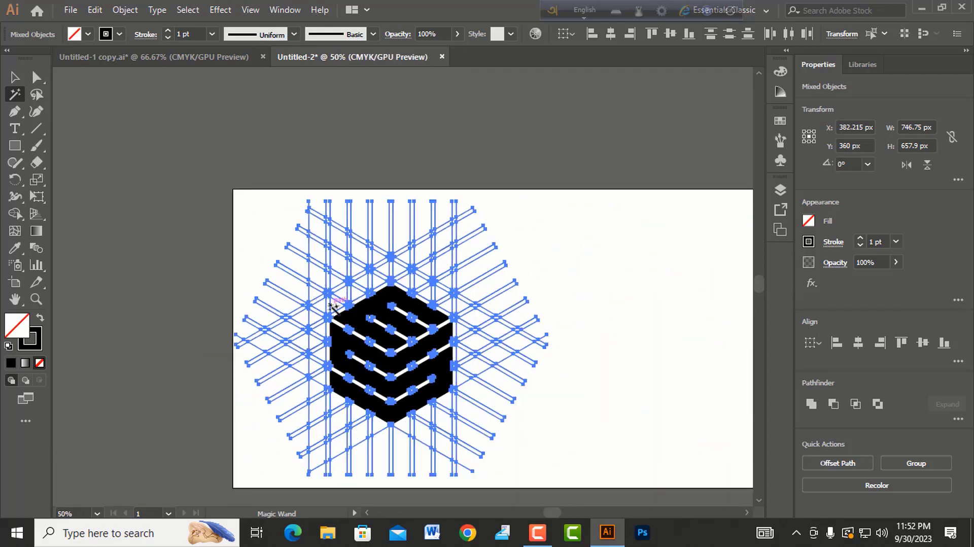
pyautogui.press('Delete')
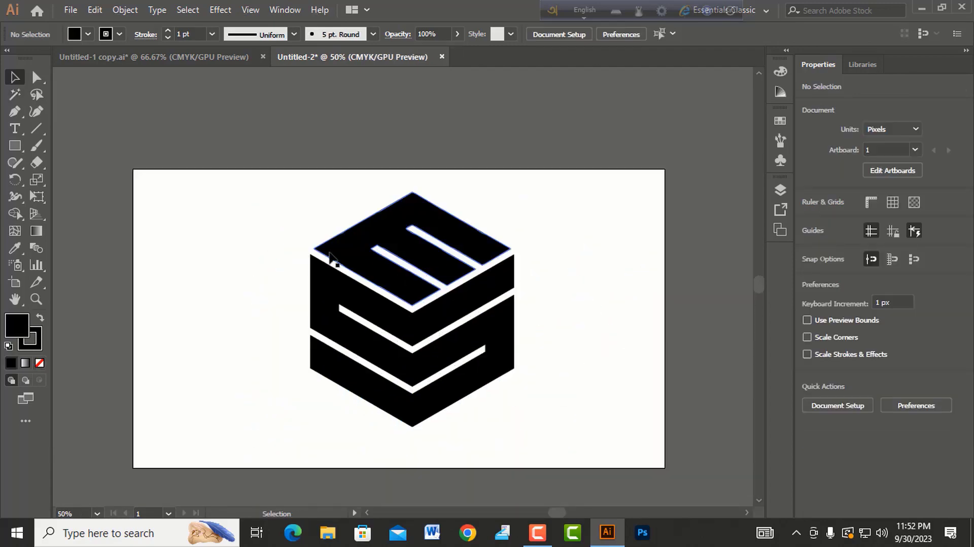
# Select the whole black cube and set its stroke weight to 6 pt.
pyautogui.click(252, 211)
pyautogui.moveTo(252, 211); pyautogui.dragTo(553, 415)
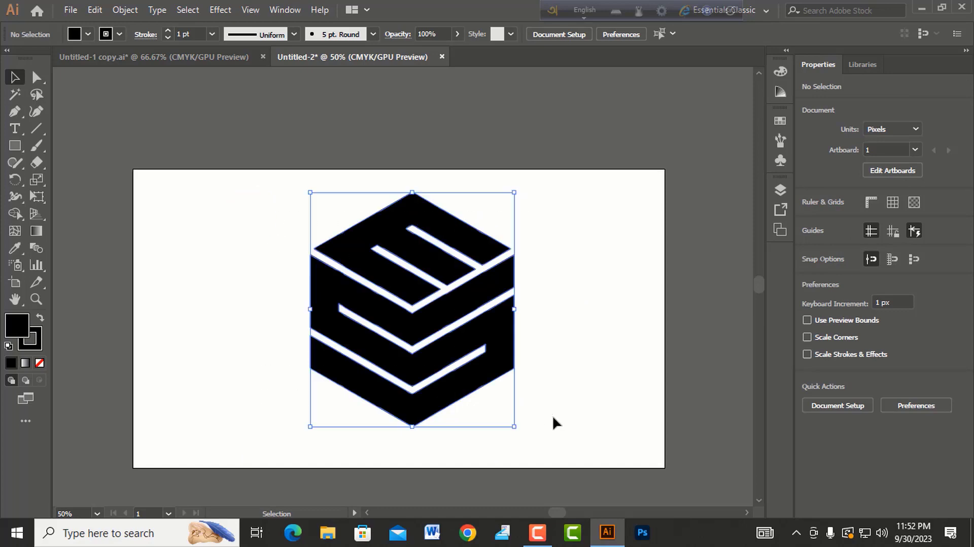
pyautogui.scroll(3, 424, 300)
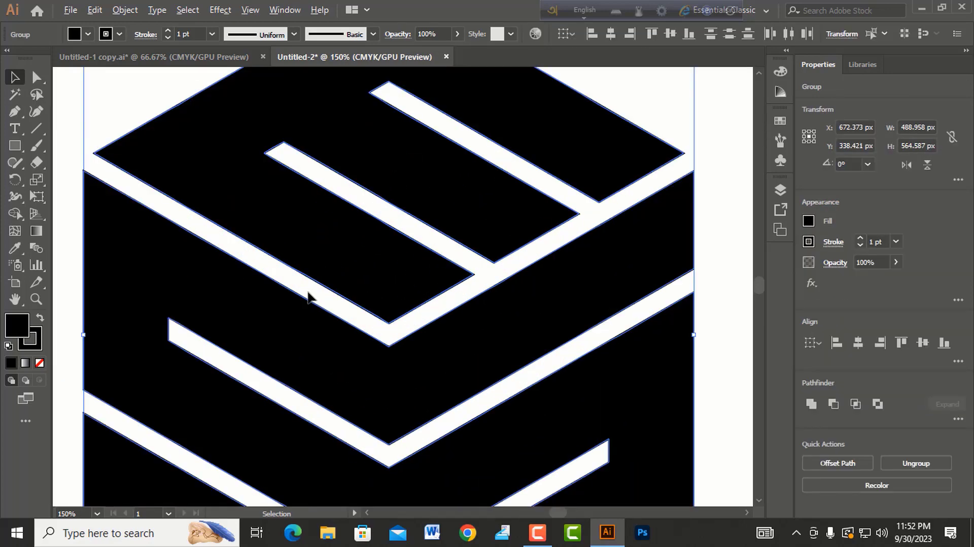
pyautogui.scroll(-4, 308, 294)
pyautogui.click(501, 292)
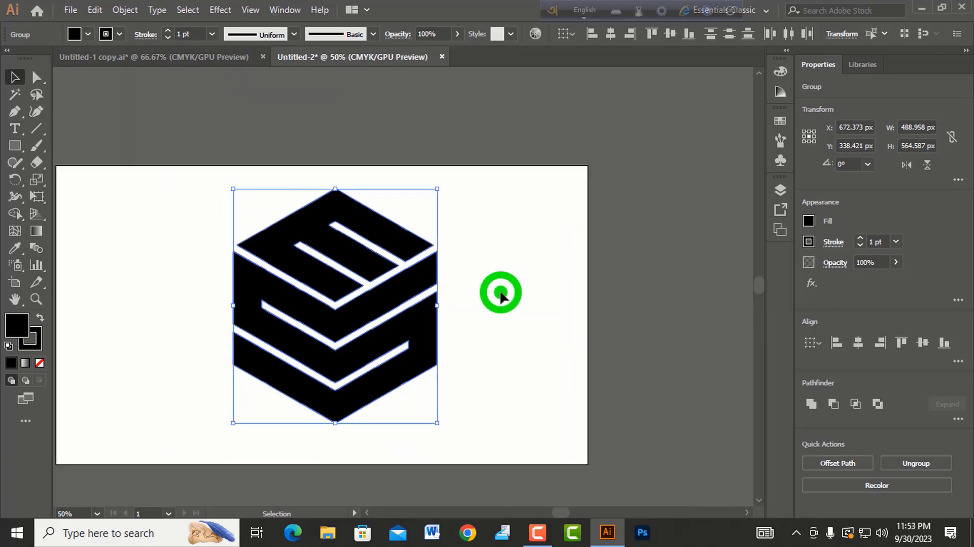
pyautogui.moveTo(154, 165); pyautogui.dragTo(483, 425)
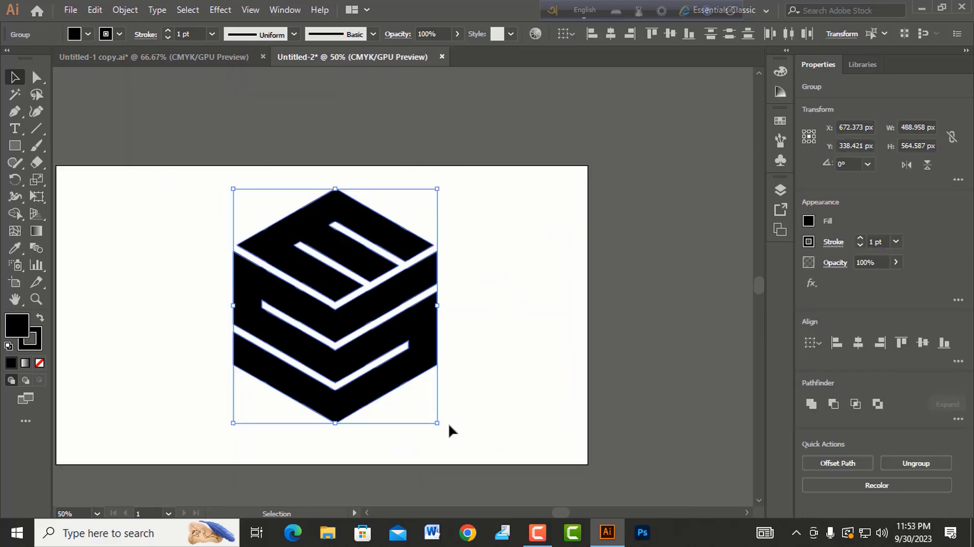
pyautogui.click(860, 239)
pyautogui.click(861, 238)
pyautogui.click(860, 239)
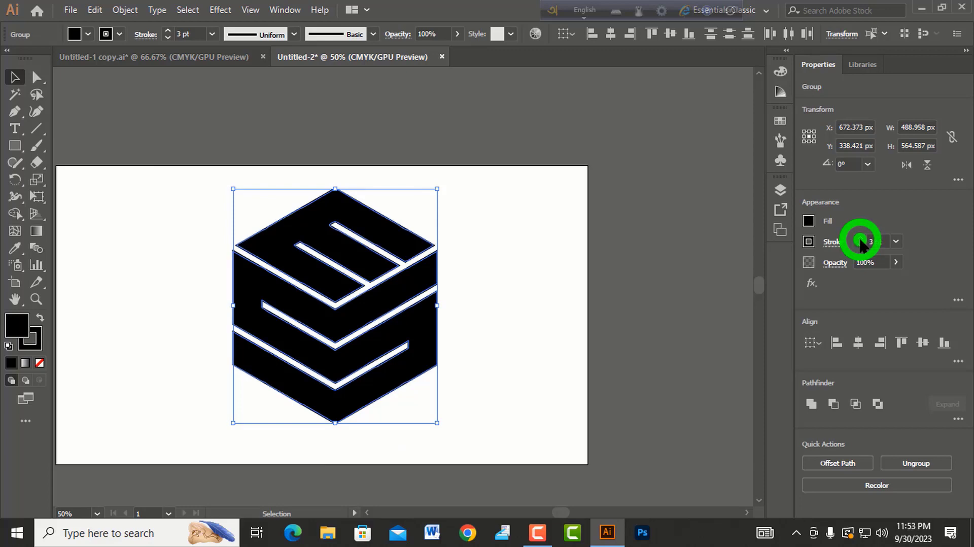
pyautogui.click(860, 238)
pyautogui.click(860, 238)
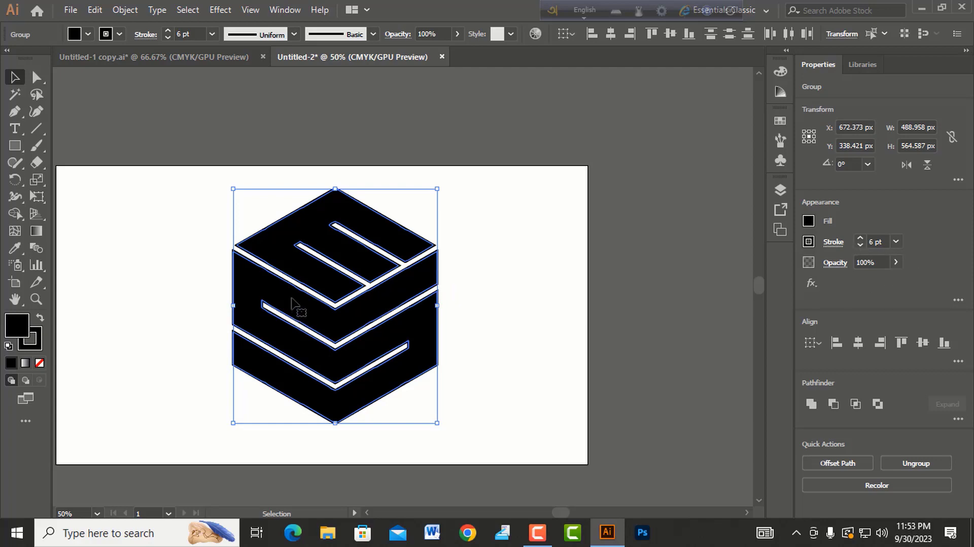
pyautogui.scroll(2, 320, 280)
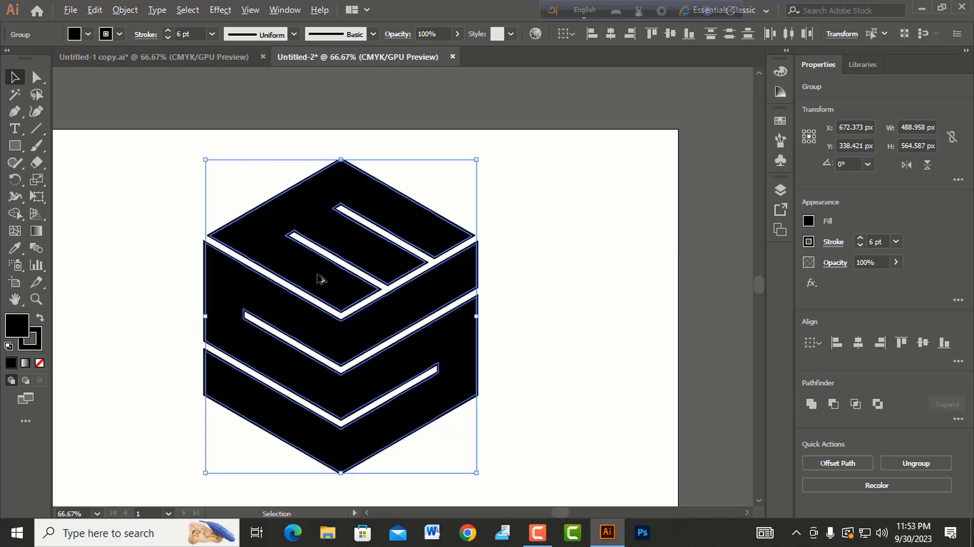
pyautogui.scroll(-2, 320, 279)
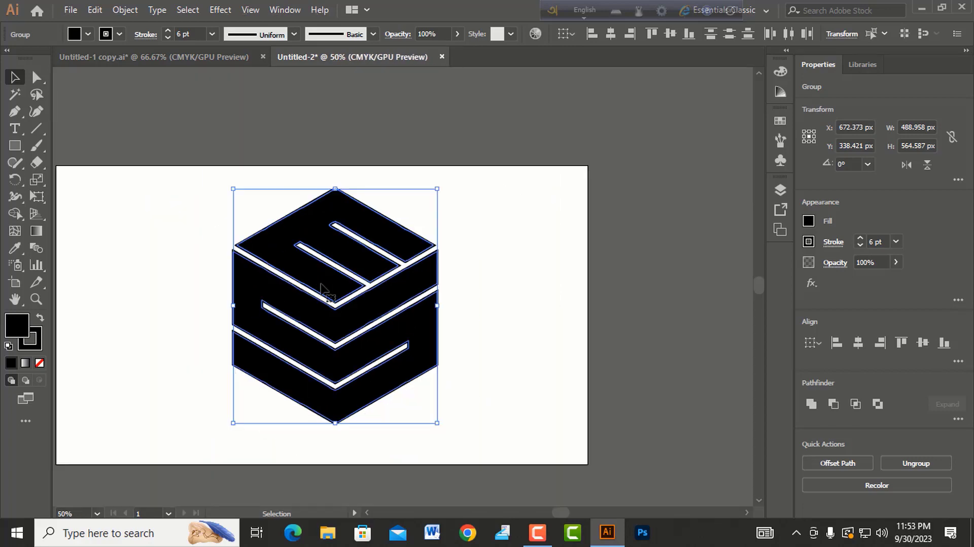
pyautogui.click(491, 317)
# Expand the whole cube with both Fill and Stroke enabled.
pyautogui.moveTo(135, 130); pyautogui.dragTo(465, 428)
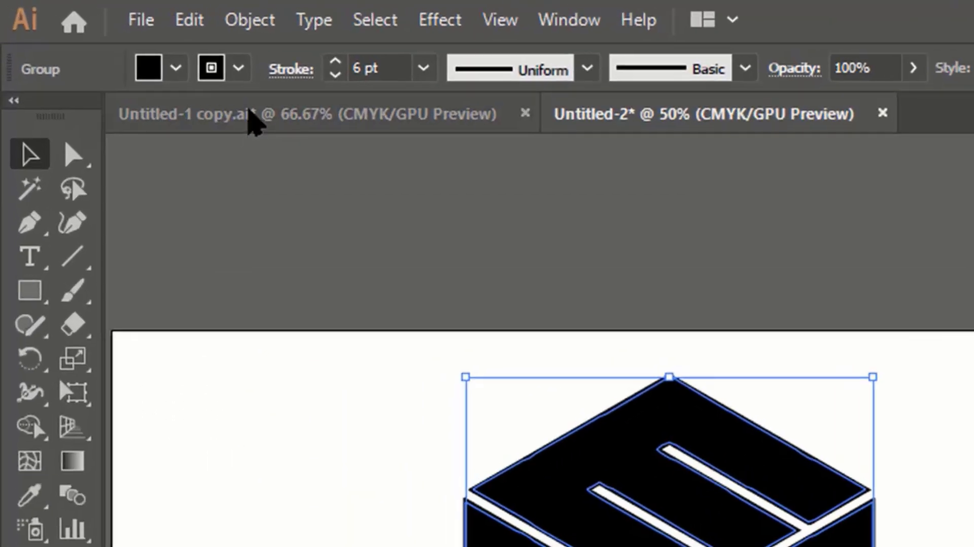
pyautogui.click(246, 21)
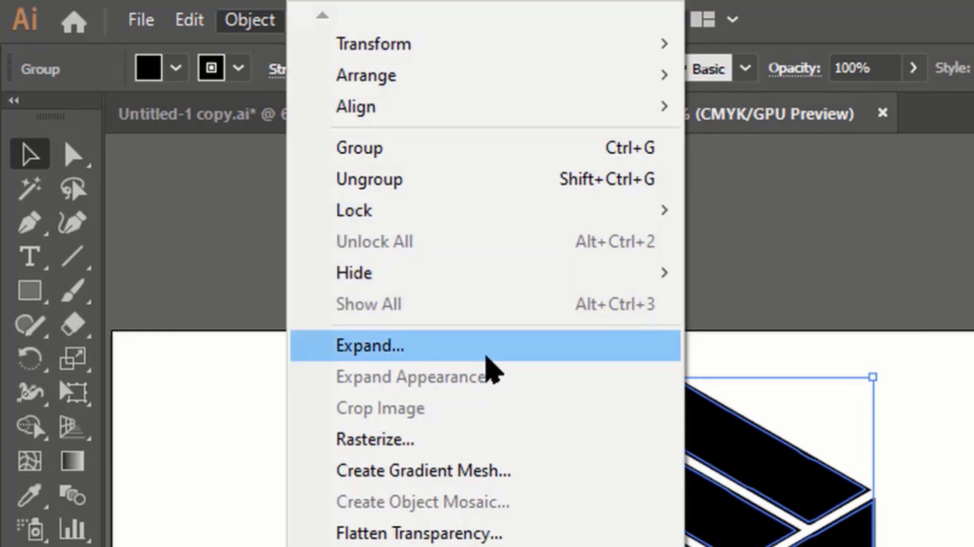
pyautogui.click(340, 355)
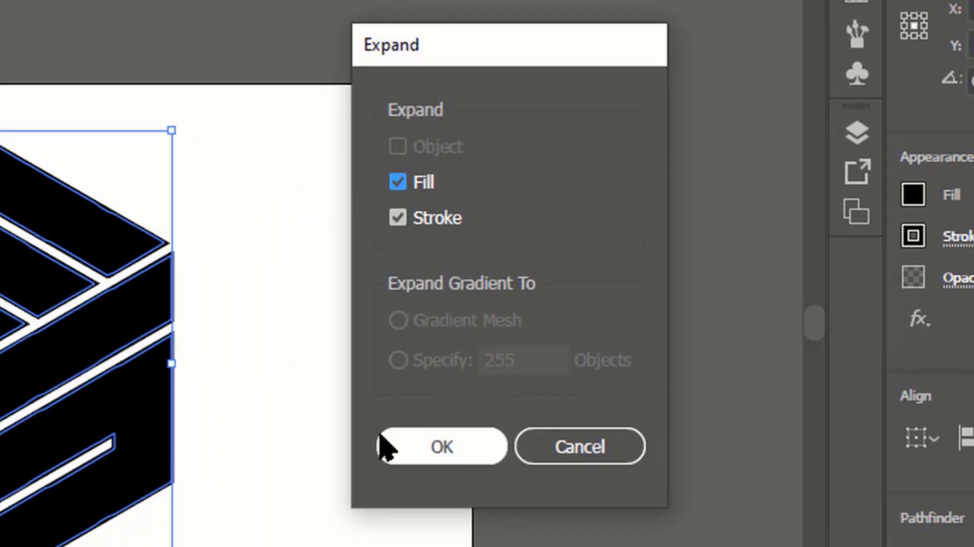
pyautogui.click(442, 446)
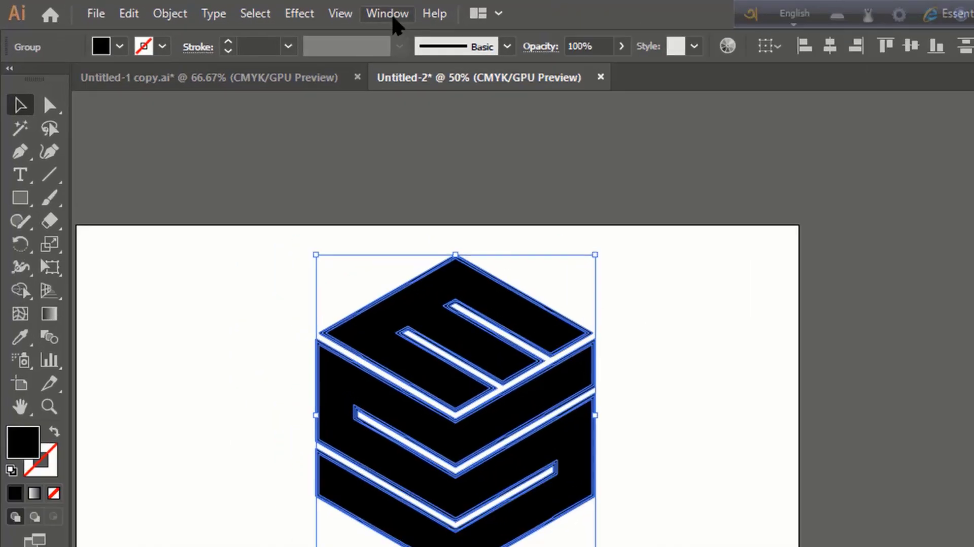
# Unite the expanded cube's overlapping fill and stroke shapes with the Pathfinder's Unite mode.
pyautogui.click(285, 10)
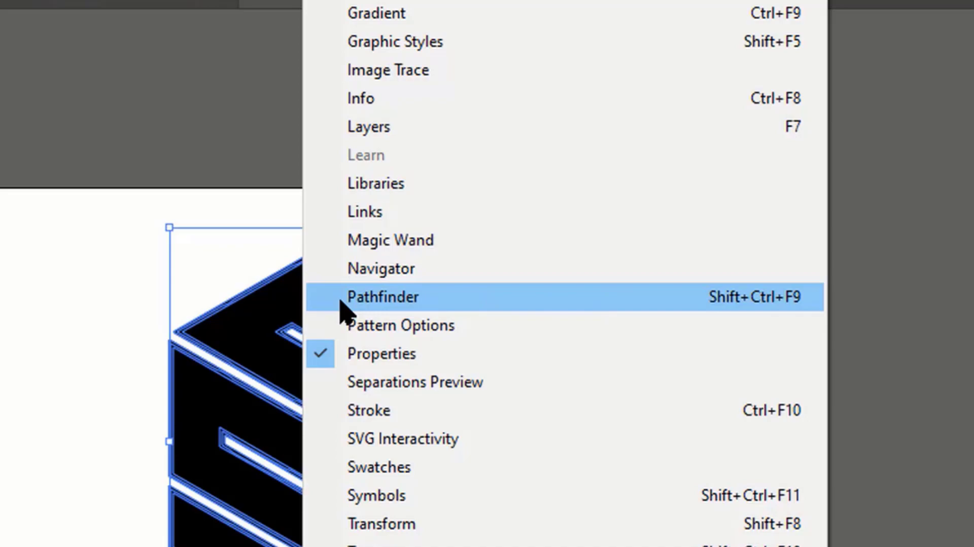
pyautogui.click(421, 299)
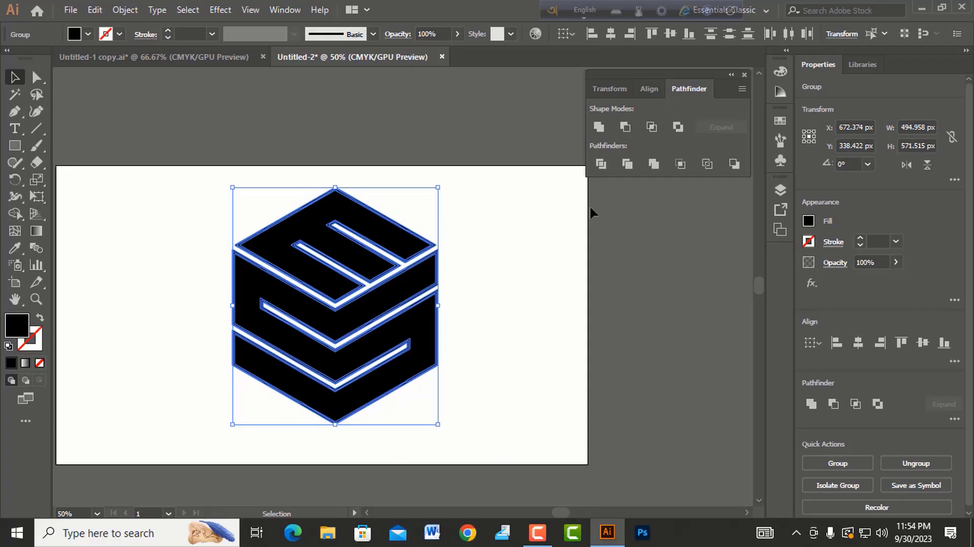
pyautogui.click(599, 128)
pyautogui.click(484, 263)
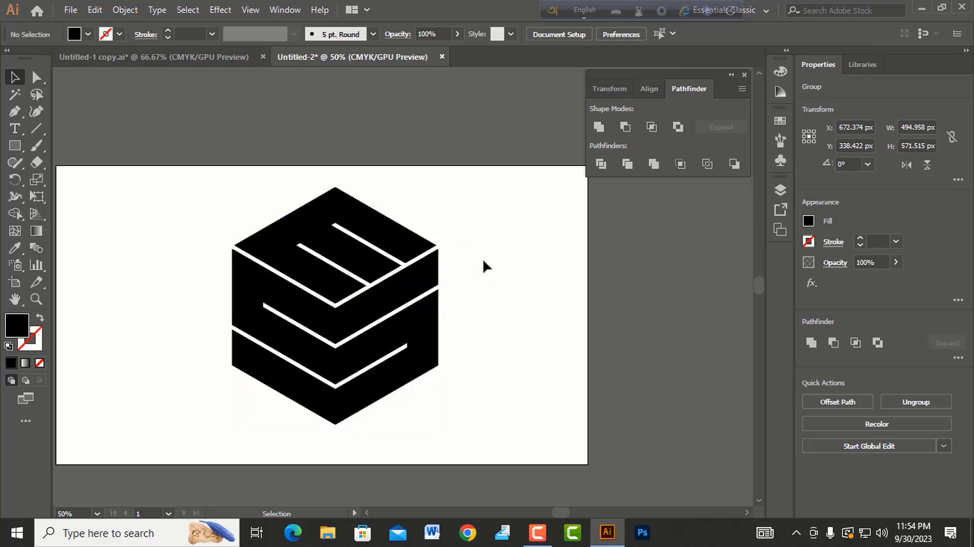
# Ungroup the united cube into separate top and side shapes, and clear the selection.
pyautogui.click(374, 234)
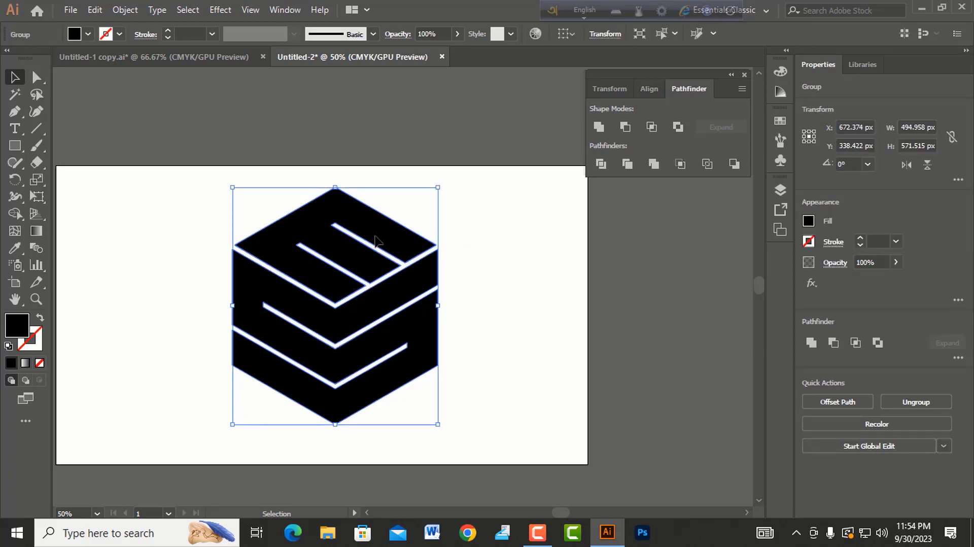
pyautogui.rightClick(376, 240)
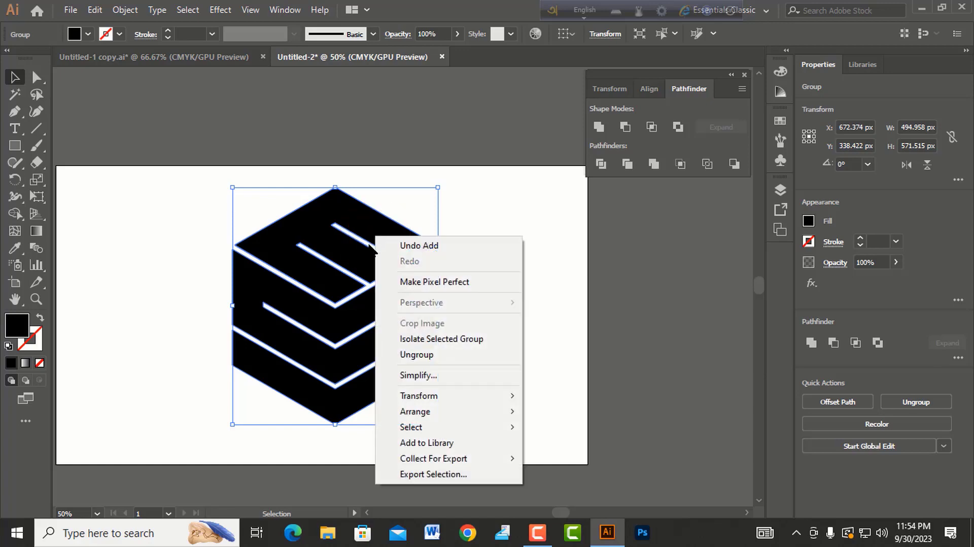
pyautogui.click(425, 358)
pyautogui.click(528, 324)
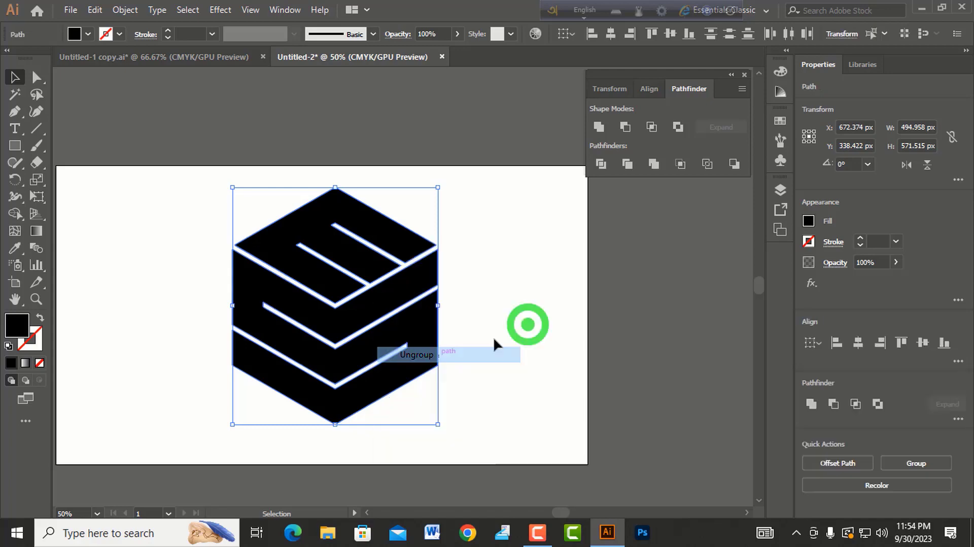
# Fill the cube's E-shaped top face with the red swatch.
pyautogui.click(313, 241)
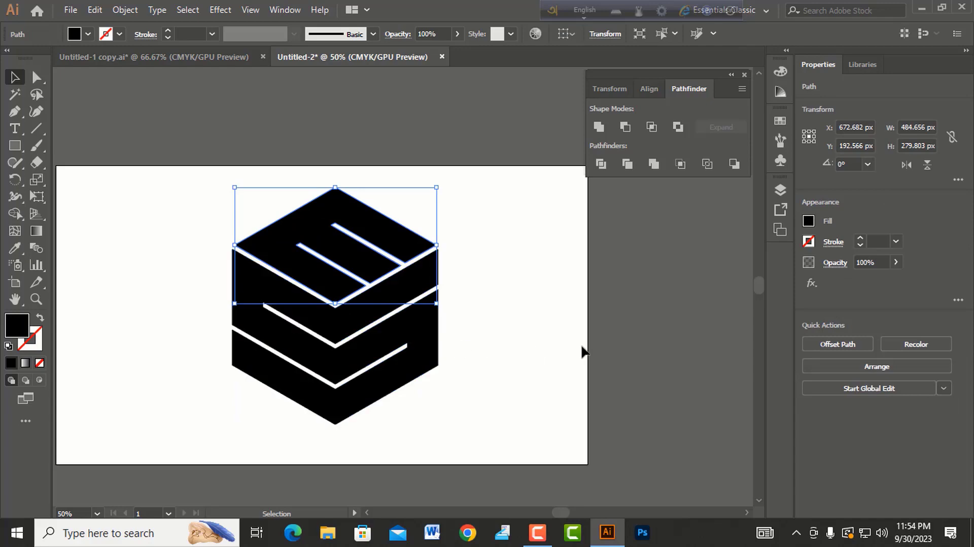
pyautogui.click(809, 221)
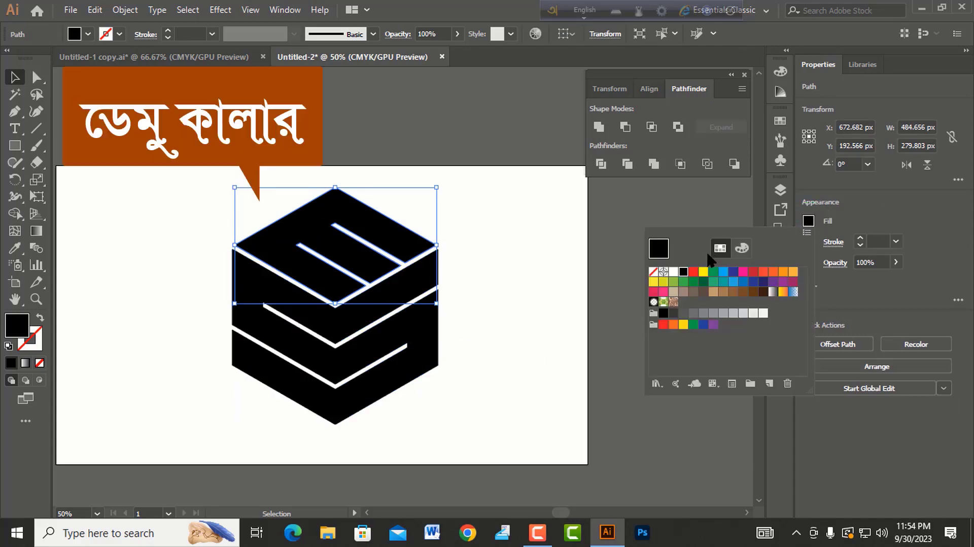
pyautogui.click(693, 270)
pyautogui.click(505, 266)
# Fill the black side shape beneath the top face with the dark green swatch.
pyautogui.click(409, 284)
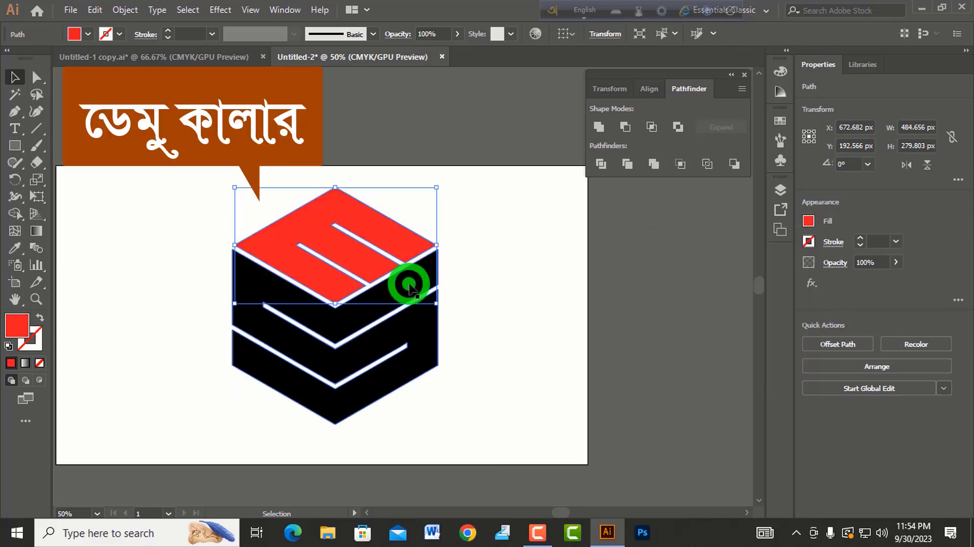
pyautogui.click(808, 221)
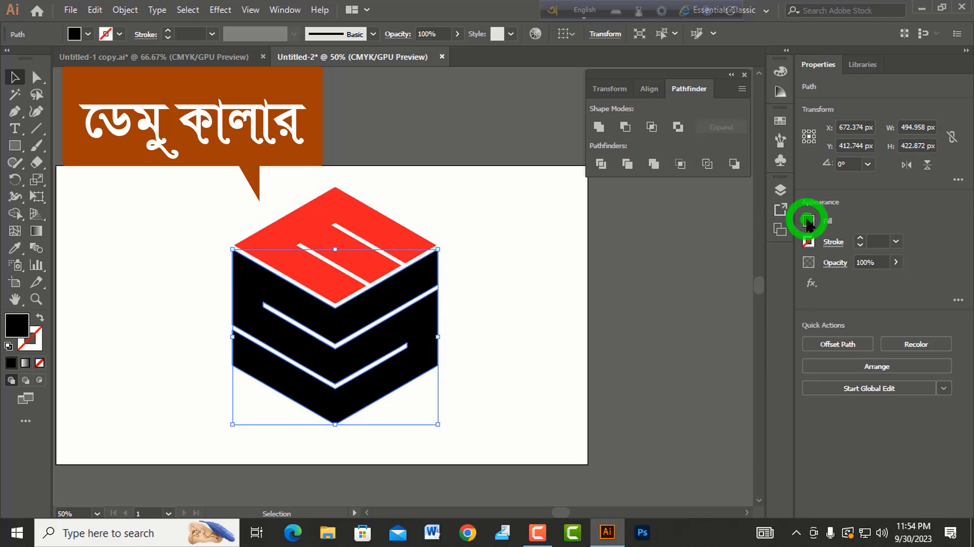
pyautogui.click(702, 284)
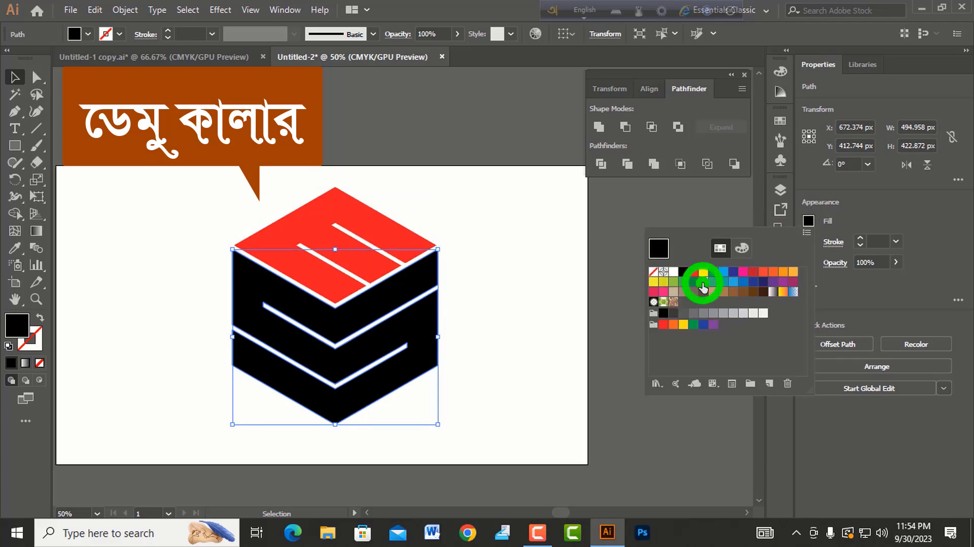
pyautogui.click(530, 274)
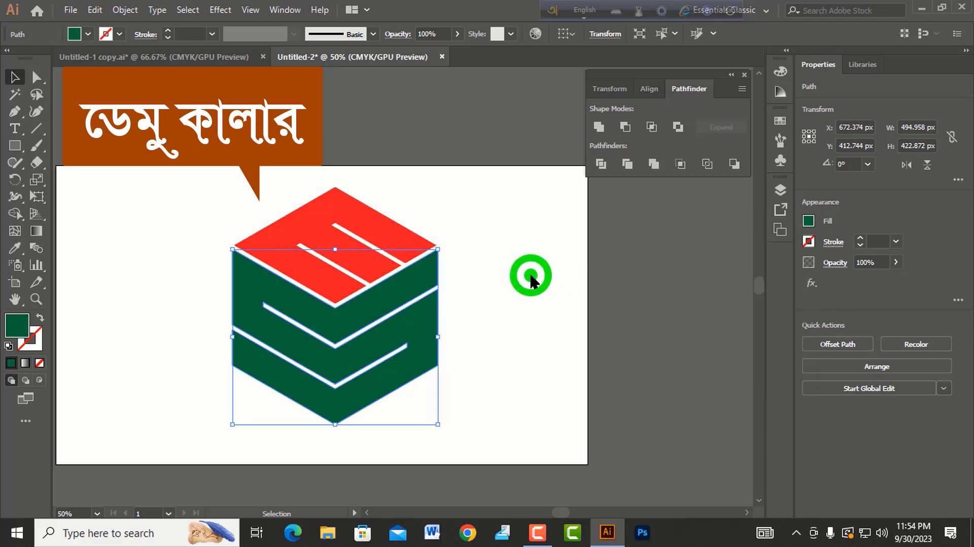
# Select both coloured shapes of the cube logo together.
pyautogui.moveTo(213, 192); pyautogui.dragTo(438, 383)
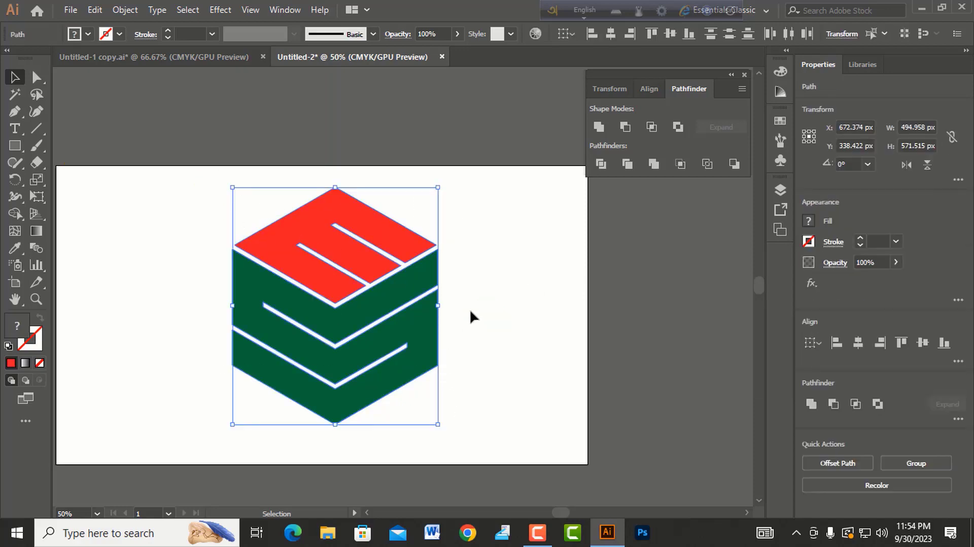